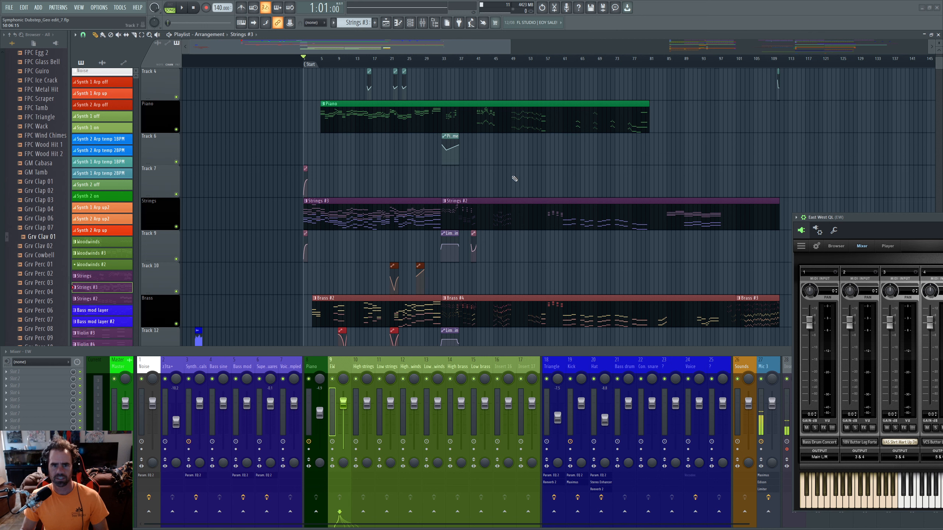
- Scroll through the Playlist and switch pattern clip note colouring to NOTE
scroll(476, 186, up, 3)
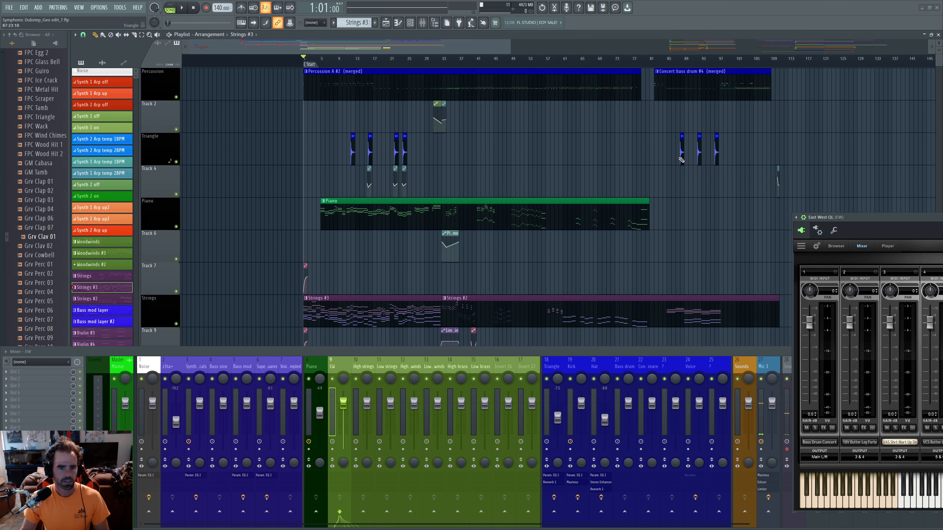
scroll(477, 174, down, 5)
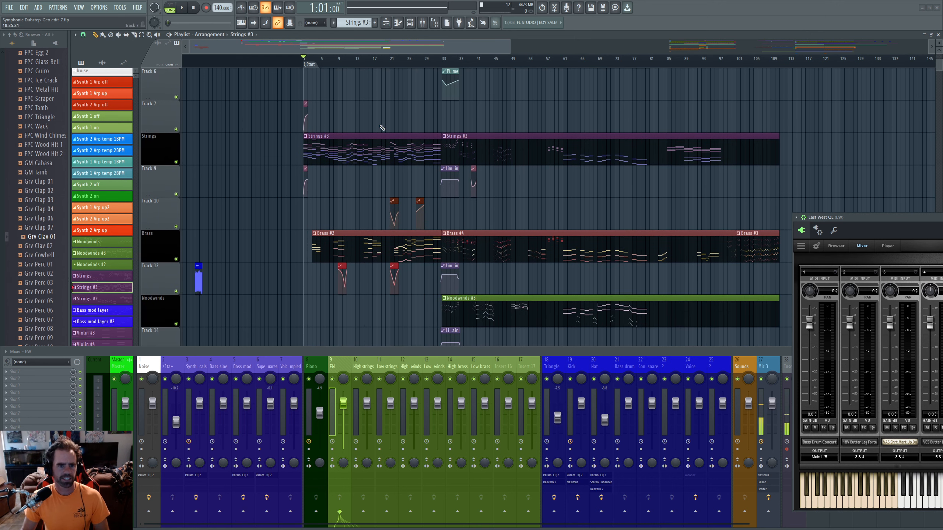
scroll(361, 152, up, 4)
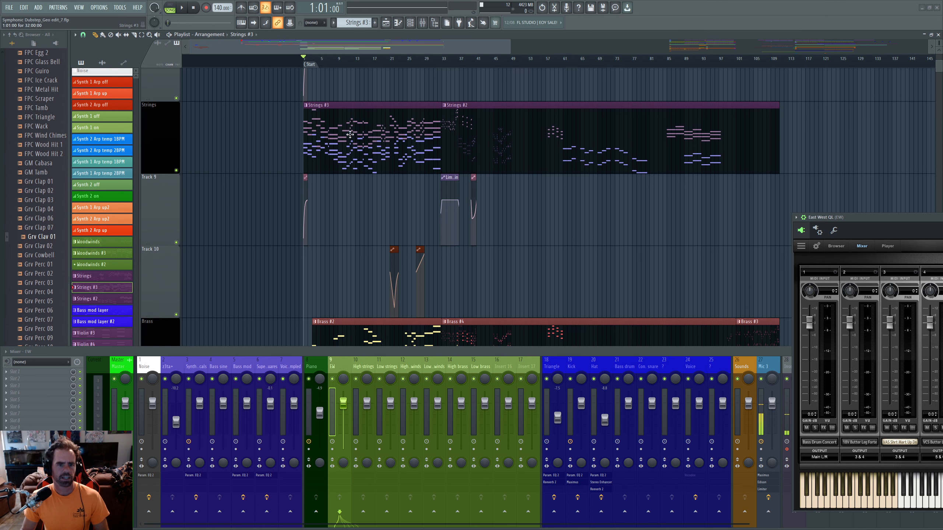
scroll(429, 216, up, 3)
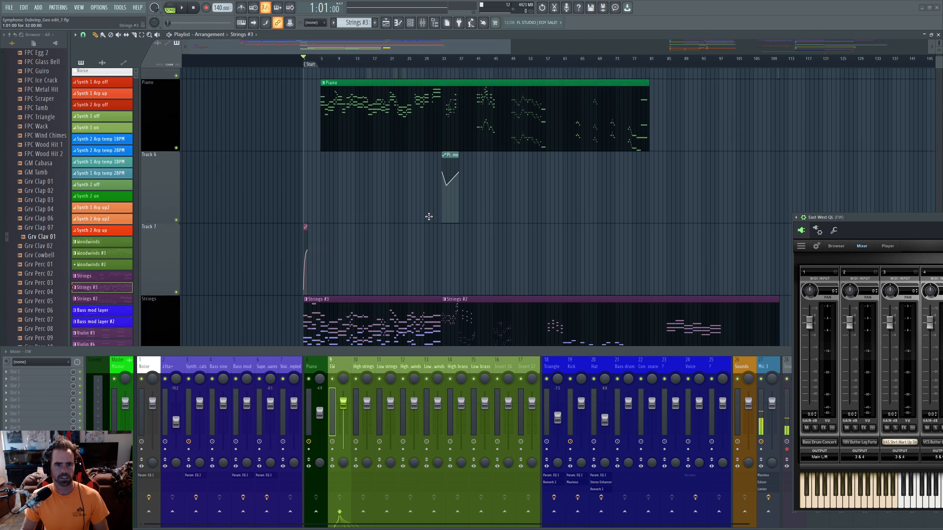
scroll(429, 217, down, 4)
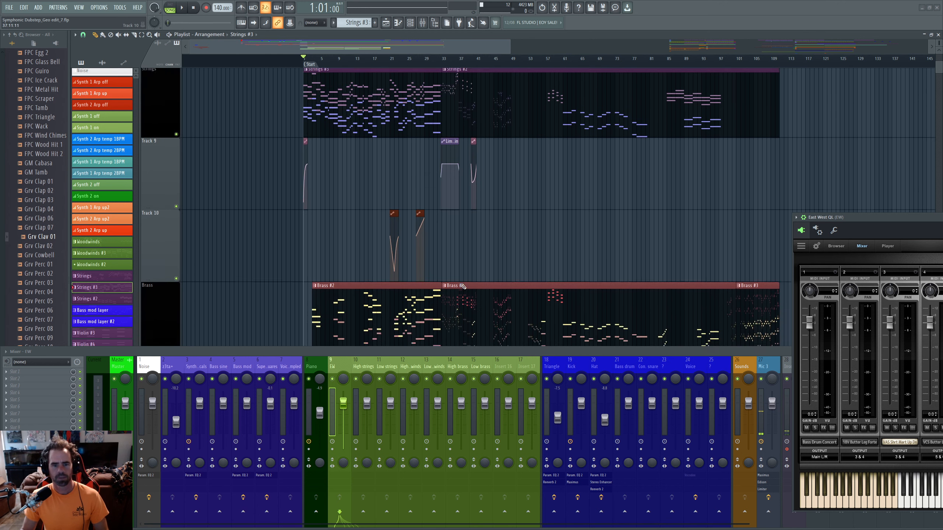
scroll(462, 286, down, 2)
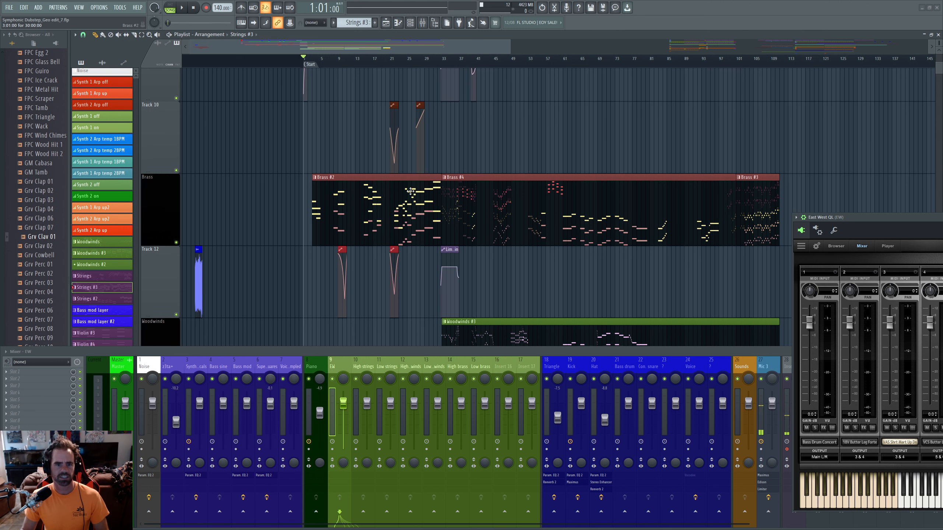
scroll(598, 182, up, 1)
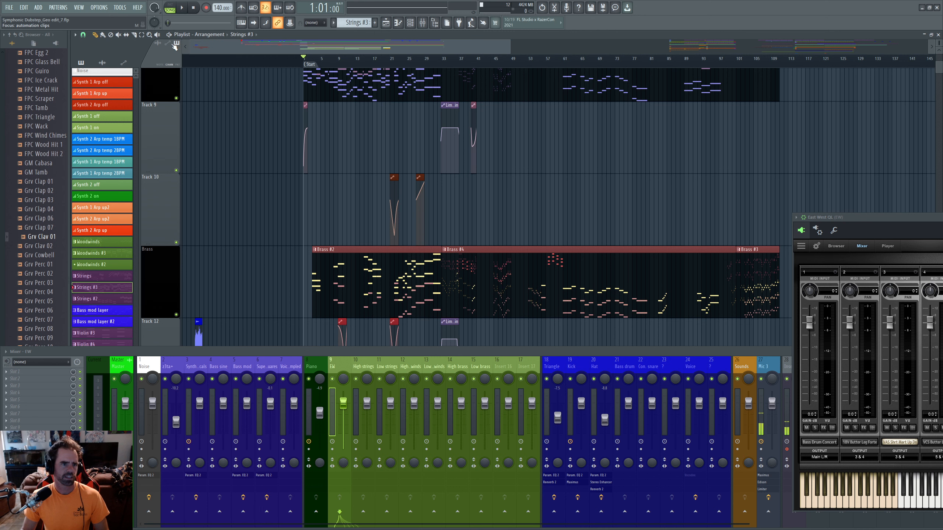
click(164, 65)
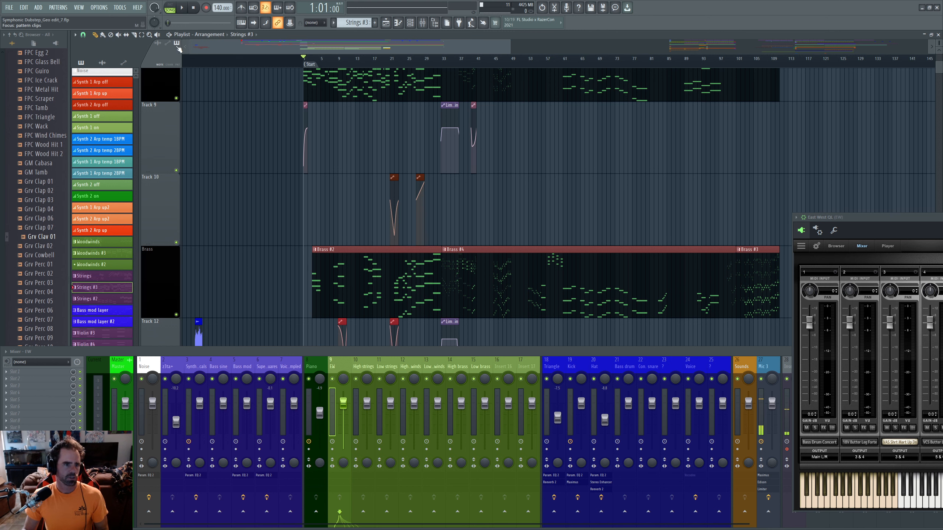
- Change the clip note colouring to CHAN and bring the OBS window to the front
click(170, 64)
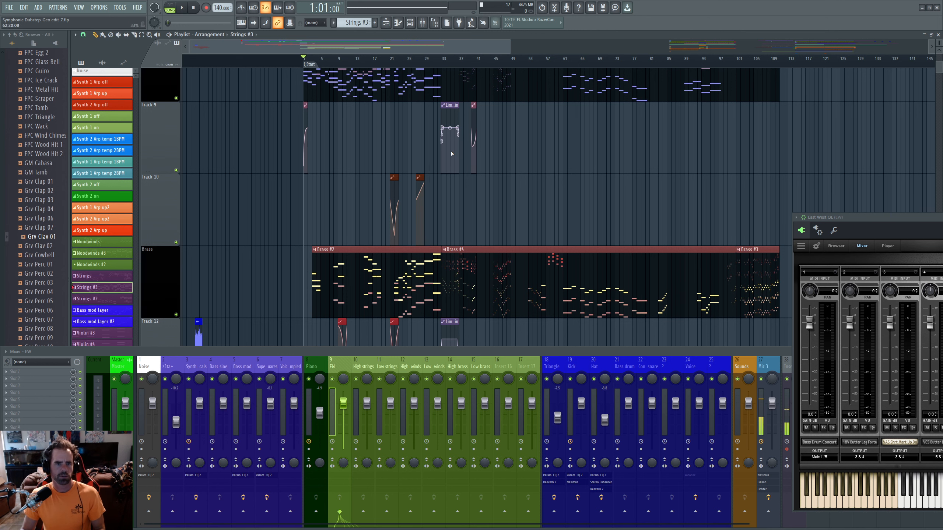
key(alt+Tab)
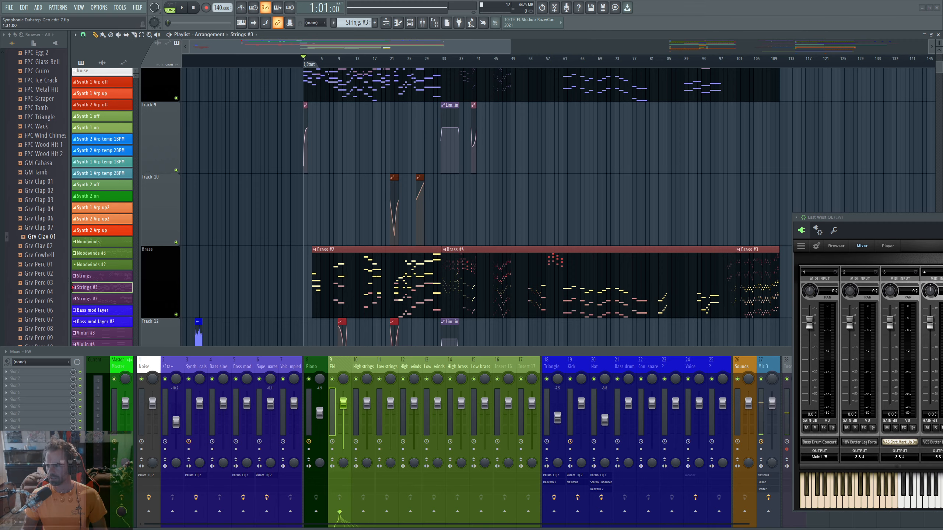
click(350, 442)
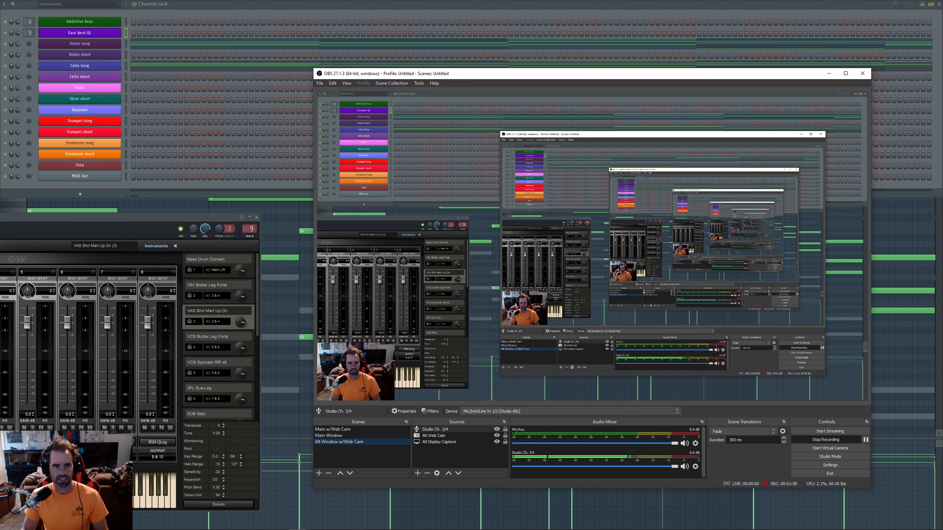
- Select Main Window in the OBS Scenes list to capture the full FL Studio screen
click(337, 435)
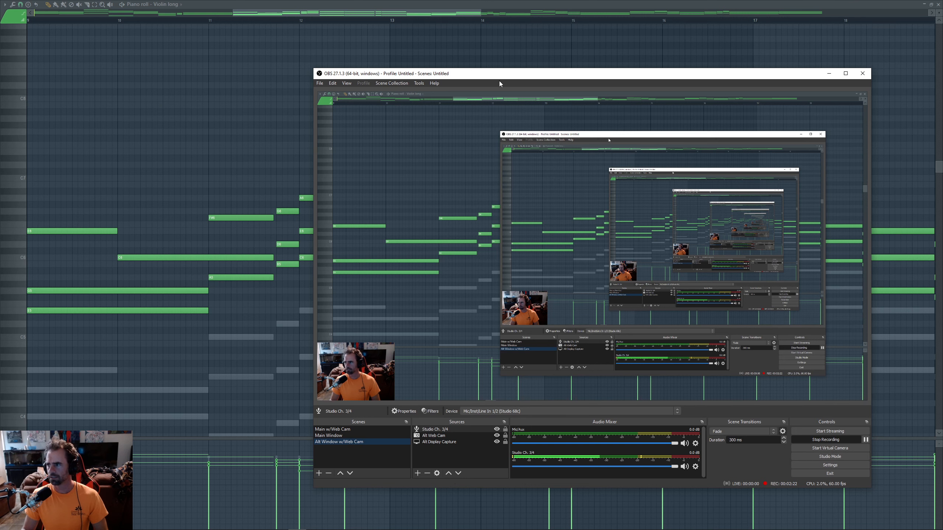
- Return to FL Studio's Violin long piano roll, briefly showing and hiding the Channel rack
click(452, 15)
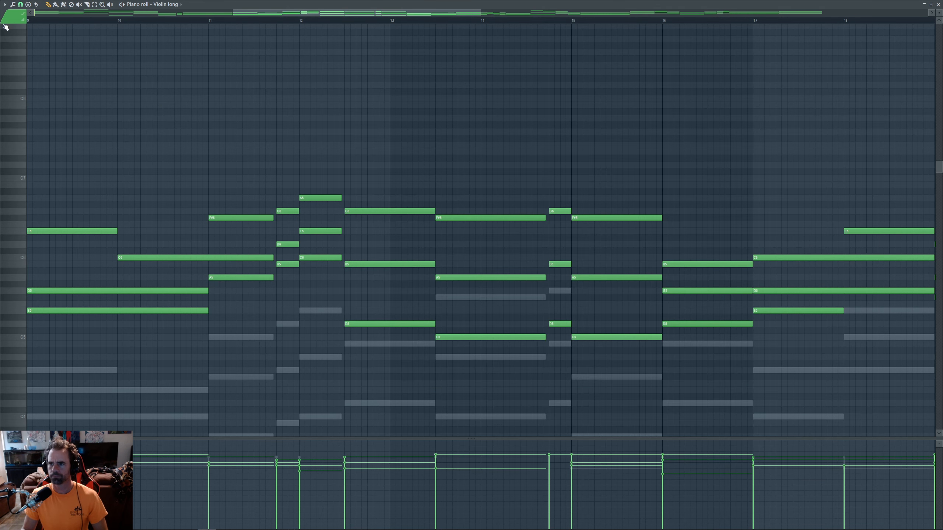
scroll(193, 193, down, 3)
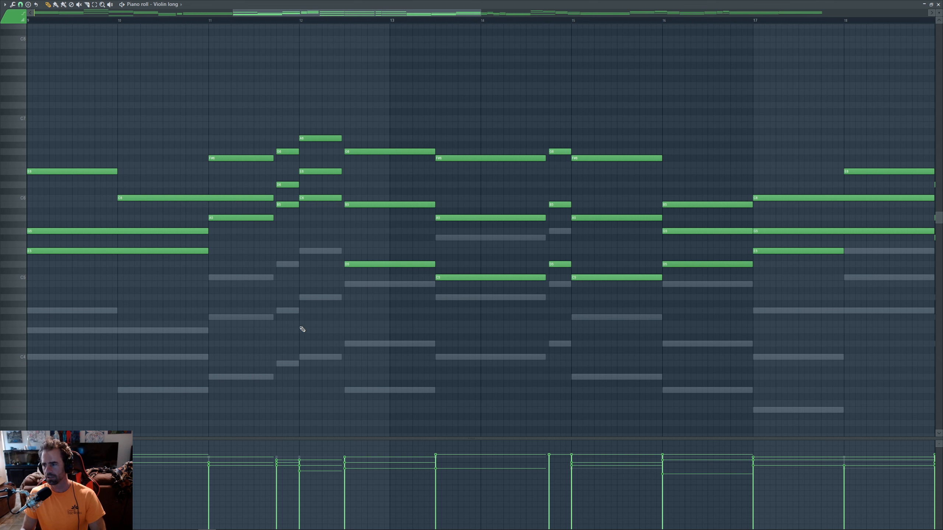
key(F6)
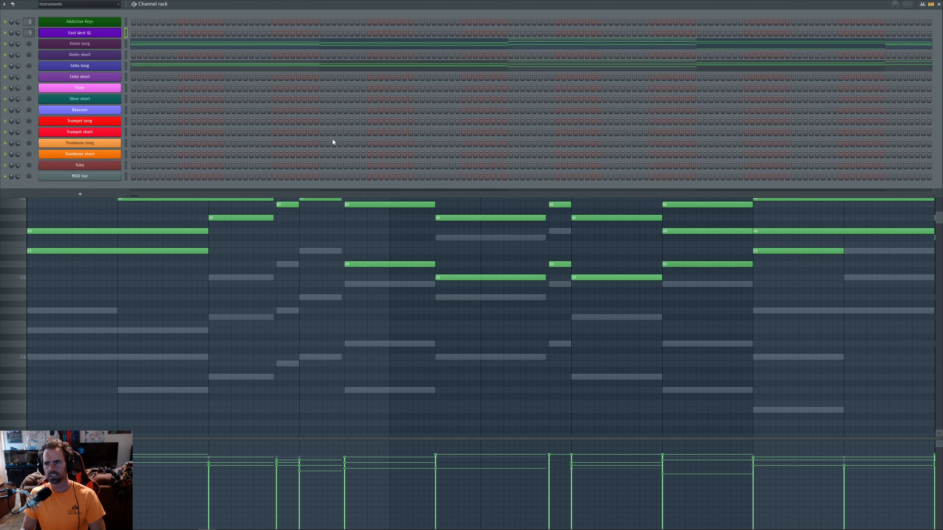
key(F6)
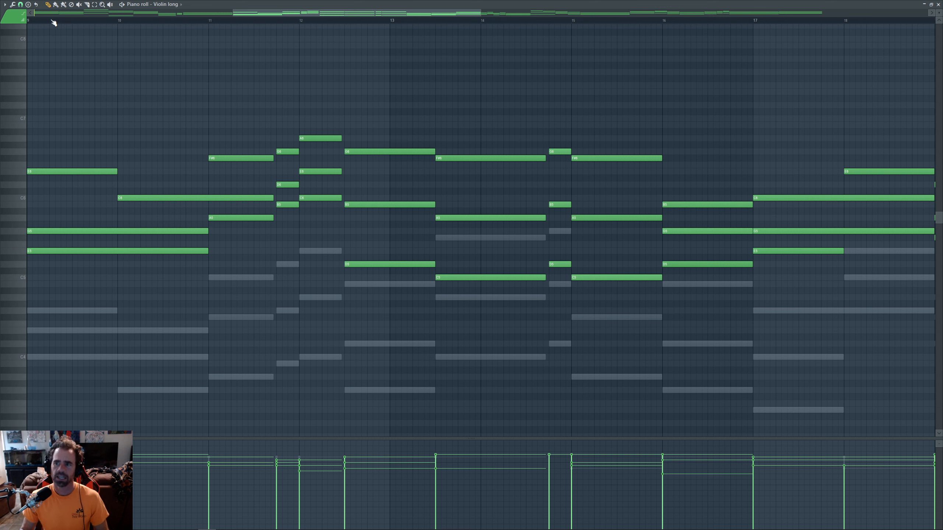
- Open and close the note colour palette, then drag the East West QL window over the piano roll
click(15, 18)
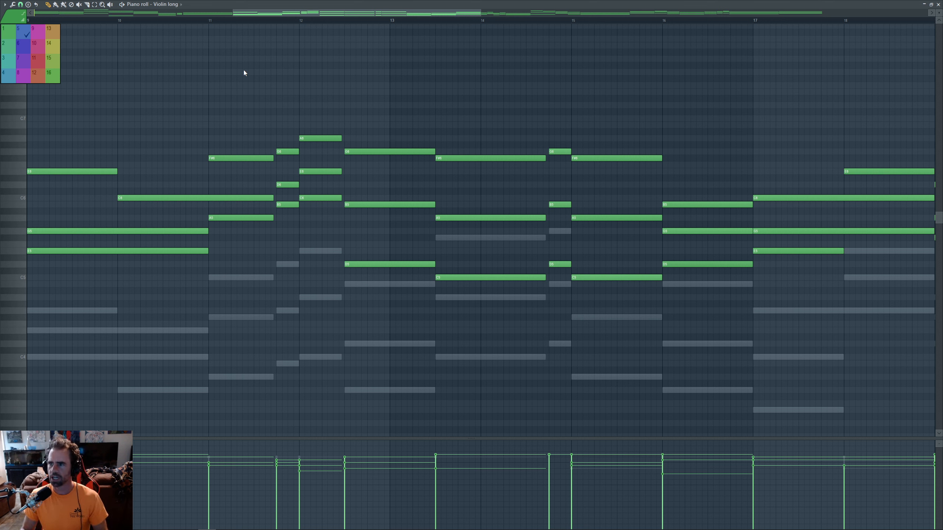
click(254, 5)
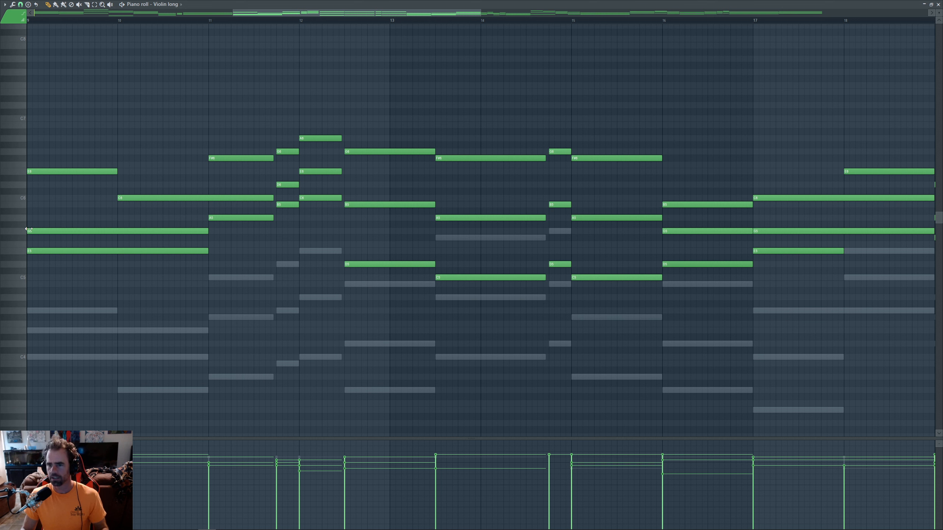
drag(0, 219, 135, 118)
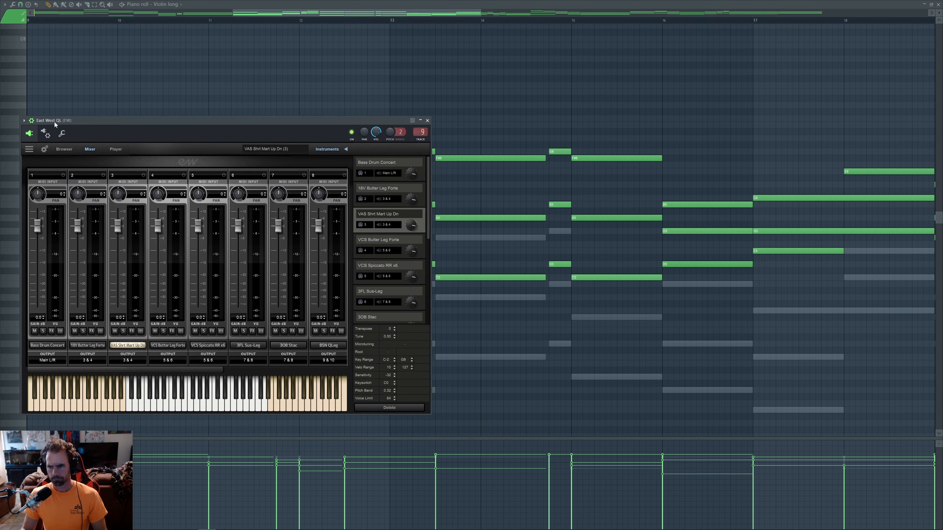
click(24, 121)
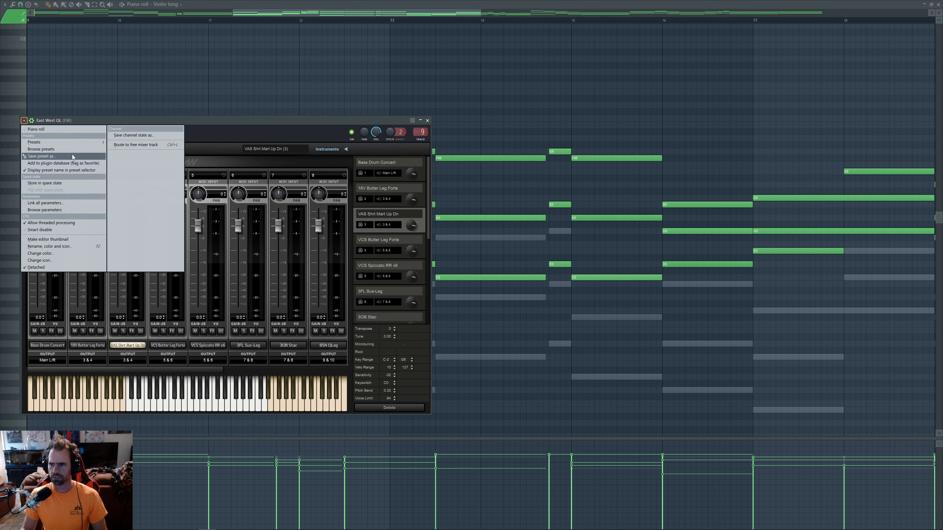
click(57, 209)
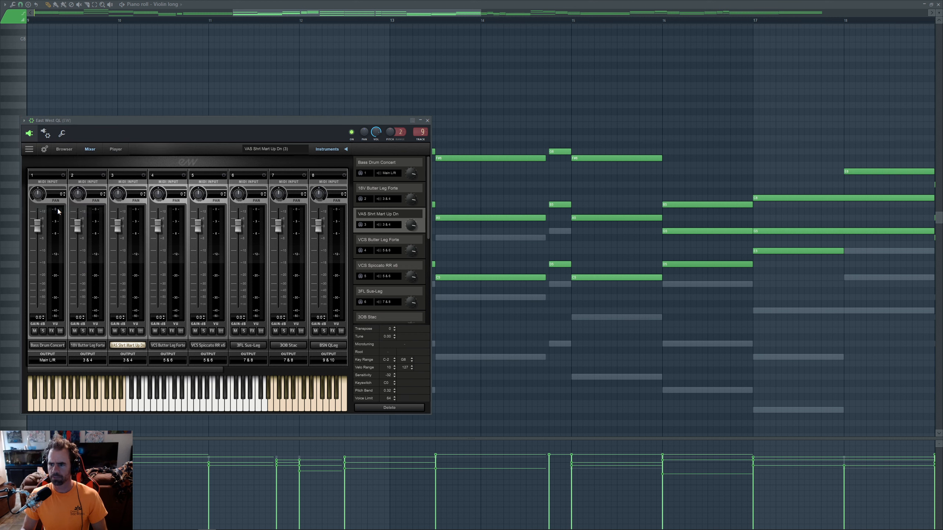
click(24, 121)
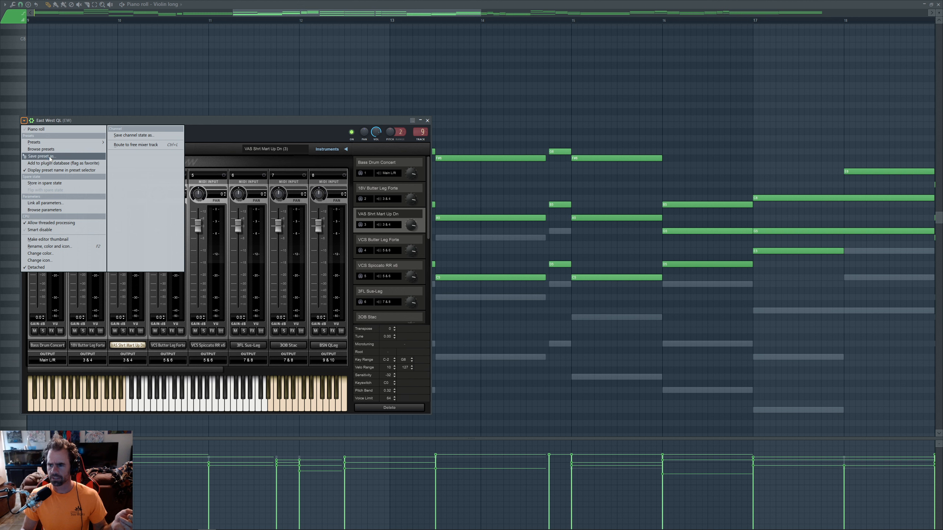
click(206, 119)
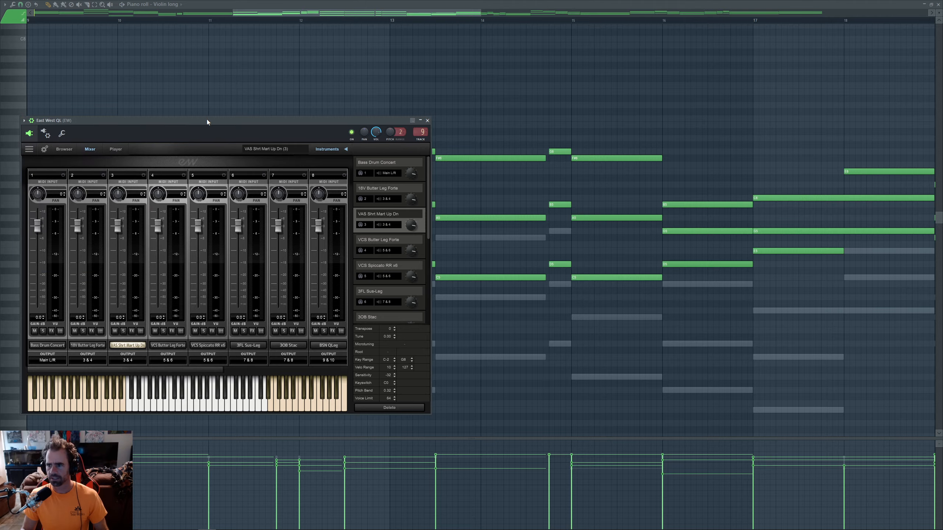
key(alt+Tab)
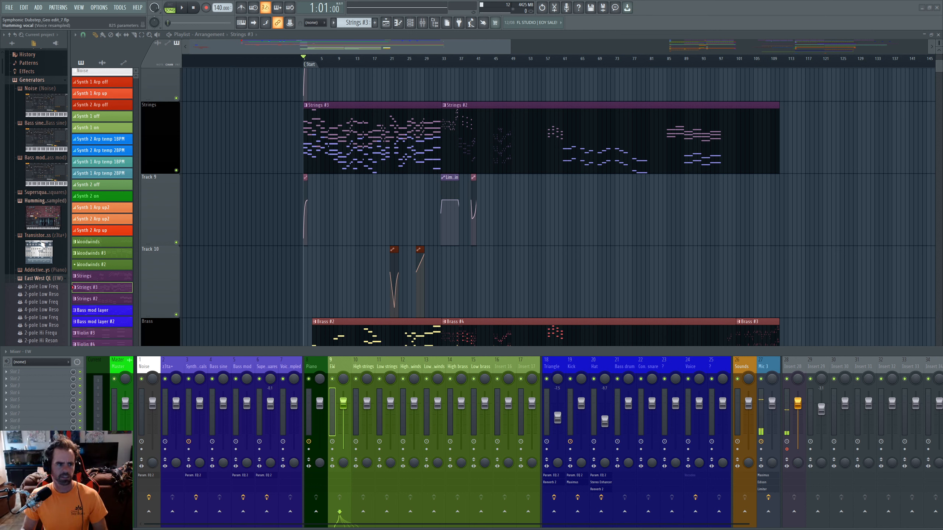
- Scroll the parameter list and widen the browser so MIDI CC names are fully readable, then switch windows
scroll(42, 260, down, 3)
scroll(41, 260, down, 6)
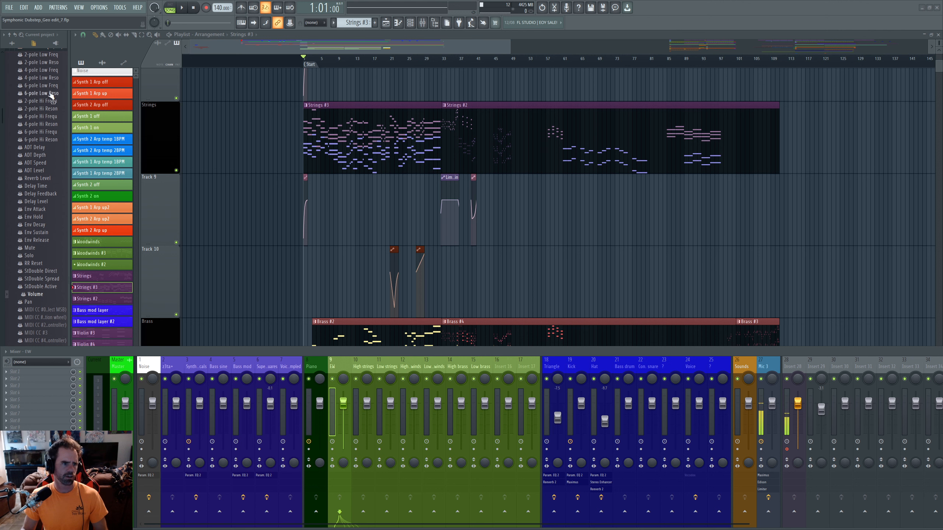
scroll(41, 193, down, 2)
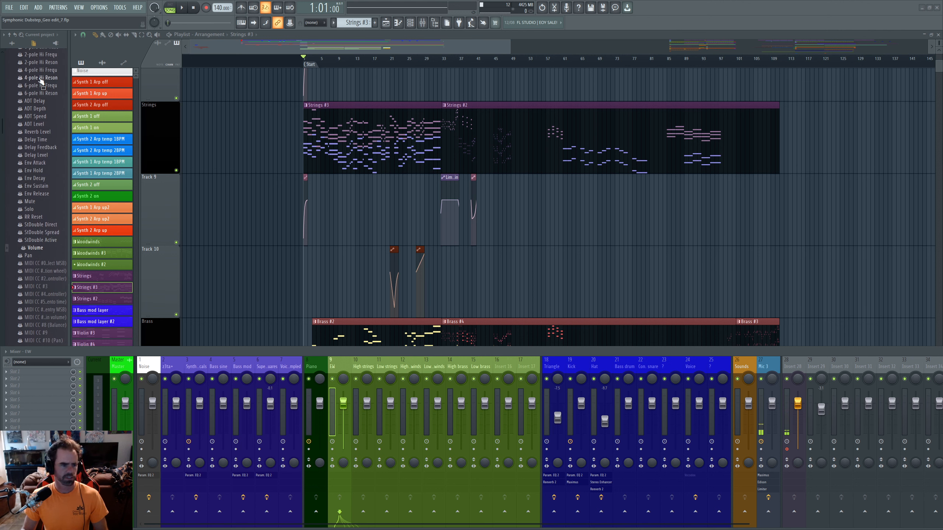
scroll(50, 93, down, 2)
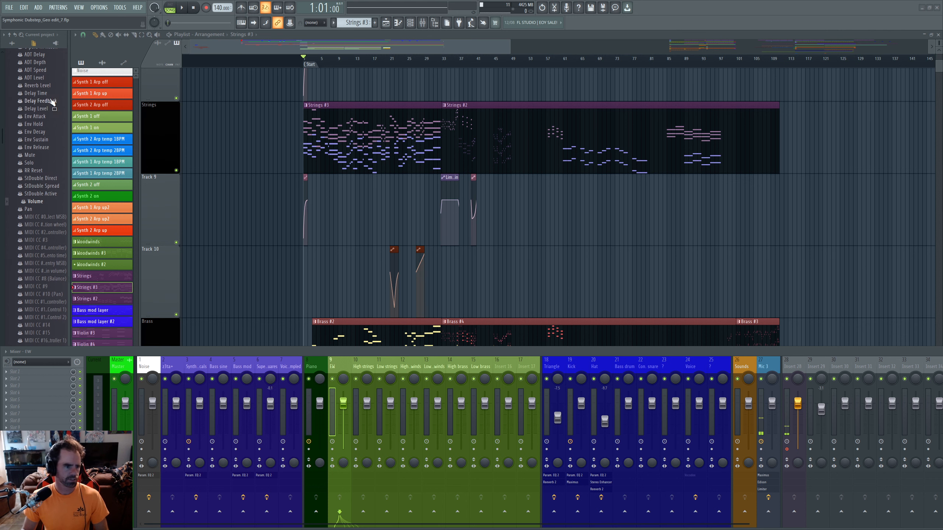
scroll(51, 123, down, 2)
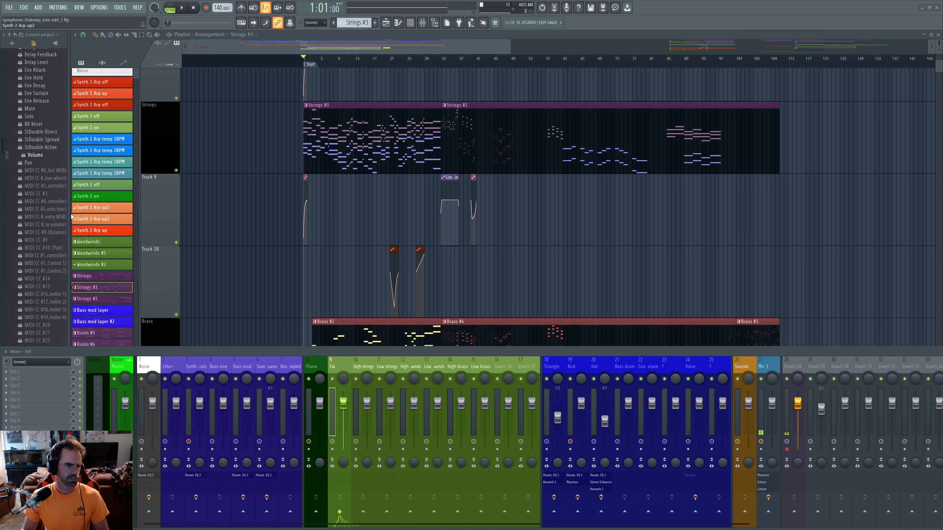
drag(69, 213, 84, 213)
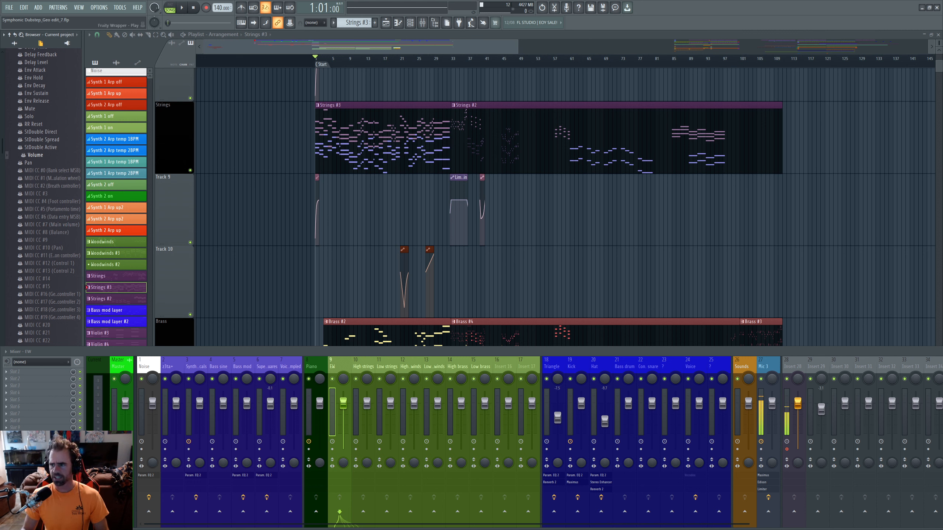
key(alt+Tab)
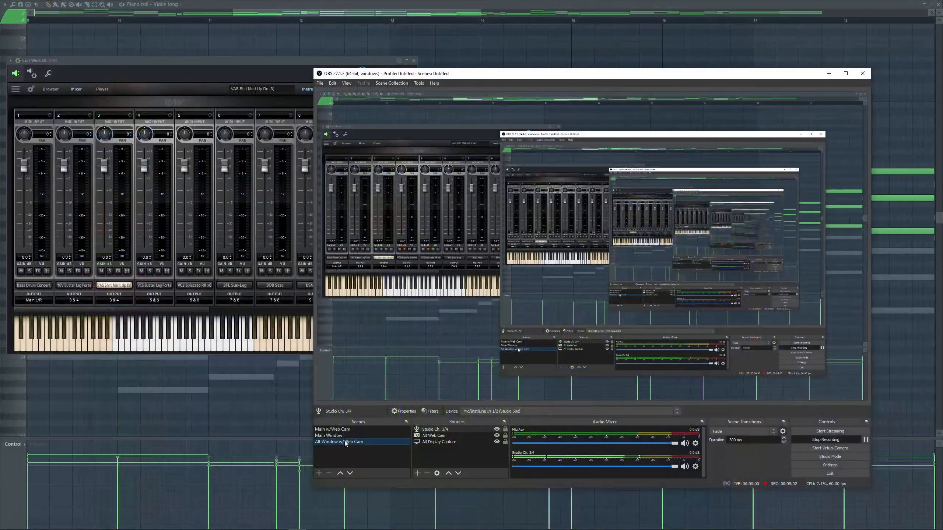
- Move the East West QL window to screen centre and open the Channel rack with F6
click(244, 64)
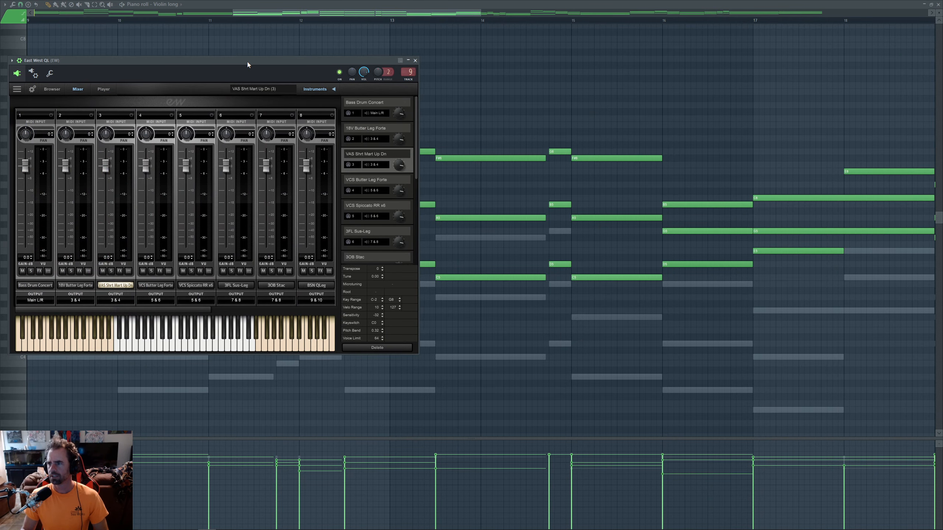
drag(245, 67, 569, 48)
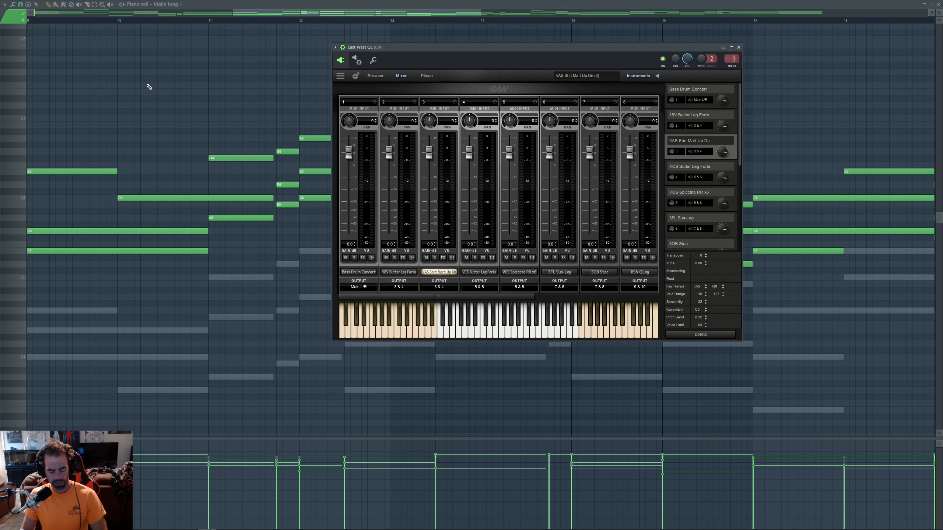
key(F6)
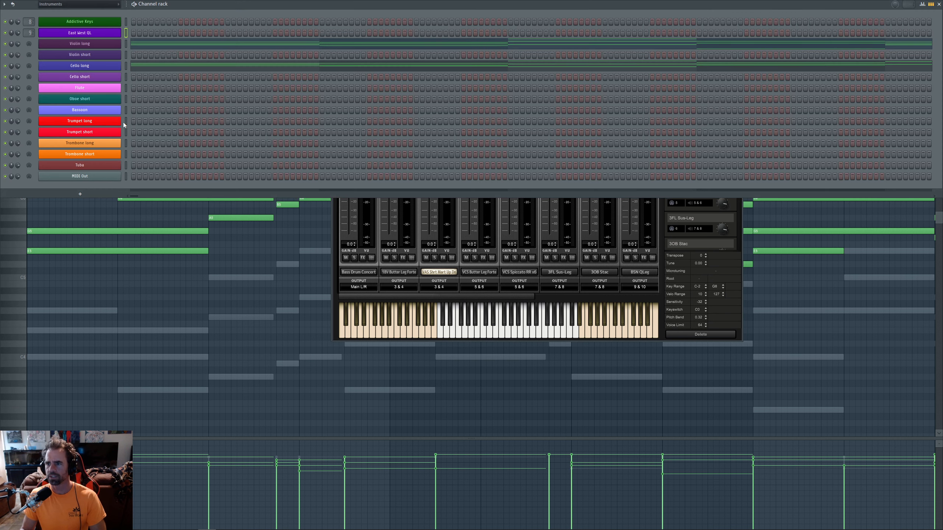
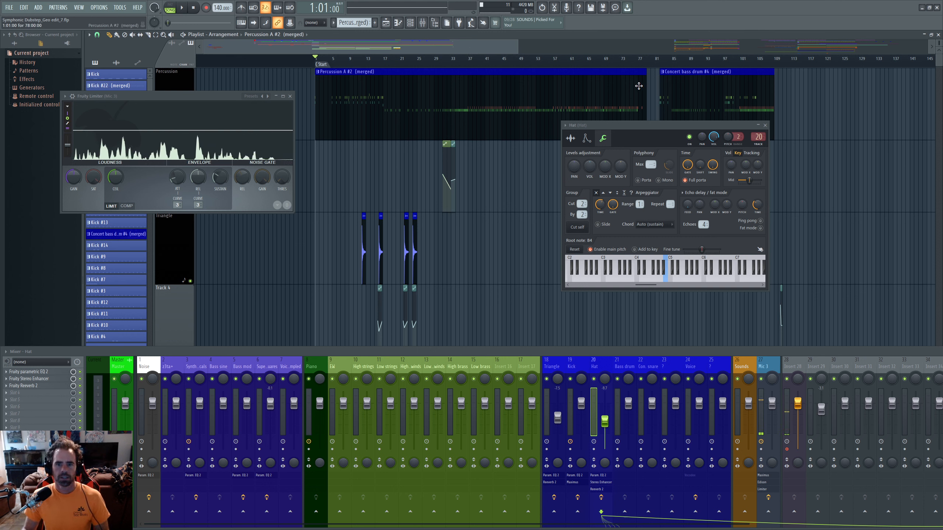
- Move the Hat settings window aside and list the project's audio clips in the playlist picker
drag(629, 125, 568, 170)
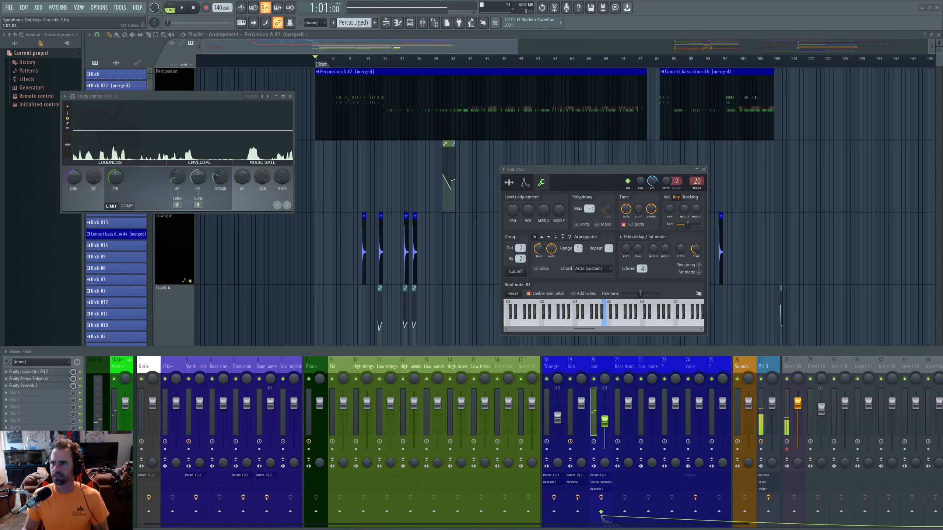
click(116, 63)
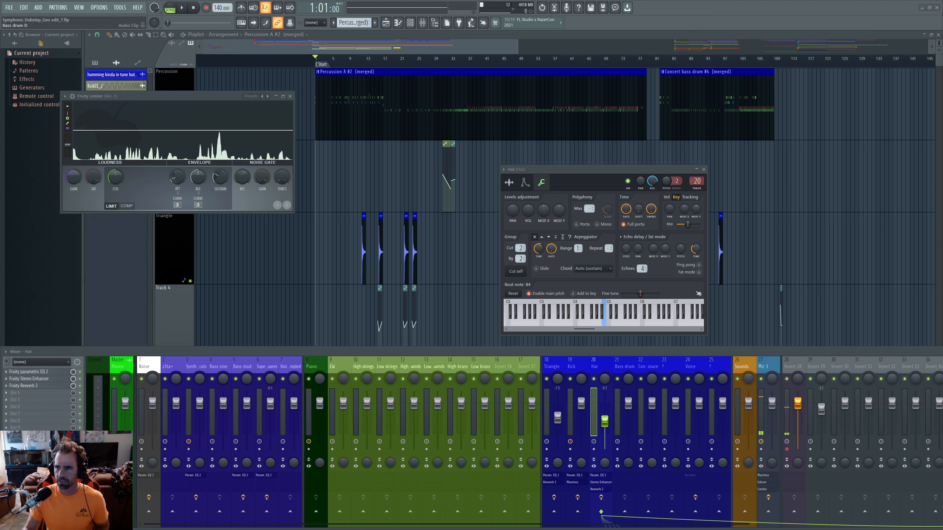
- Open Concert snare E beside the Hat window and show both channels' sample settings and waveforms
double_click(380, 246)
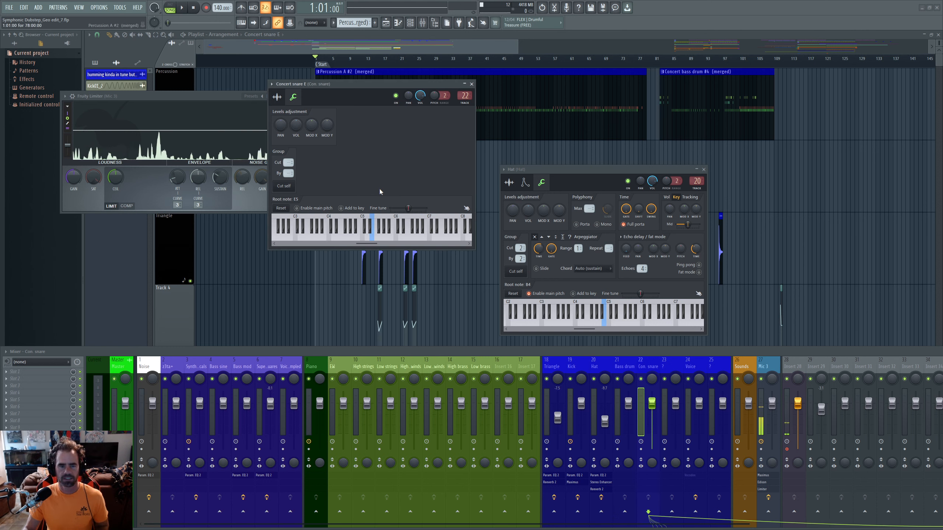
drag(331, 92, 346, 173)
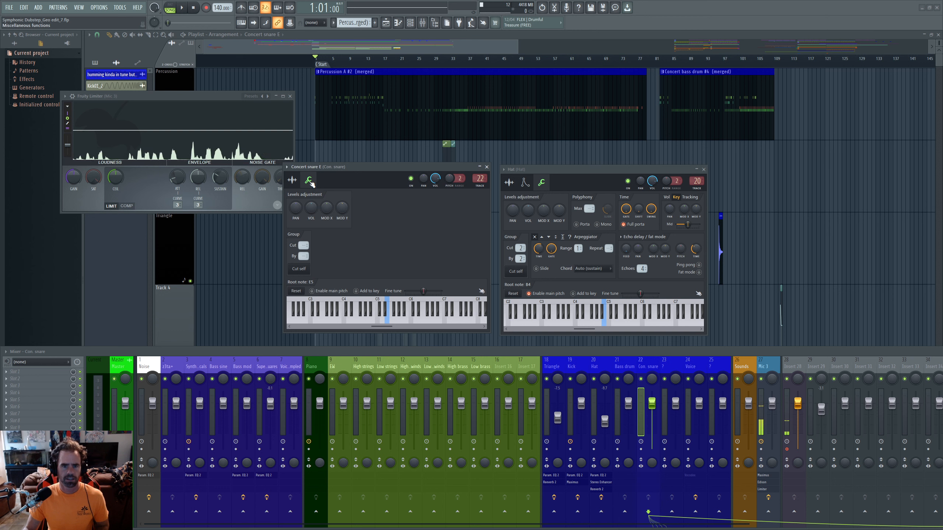
drag(566, 169, 569, 169)
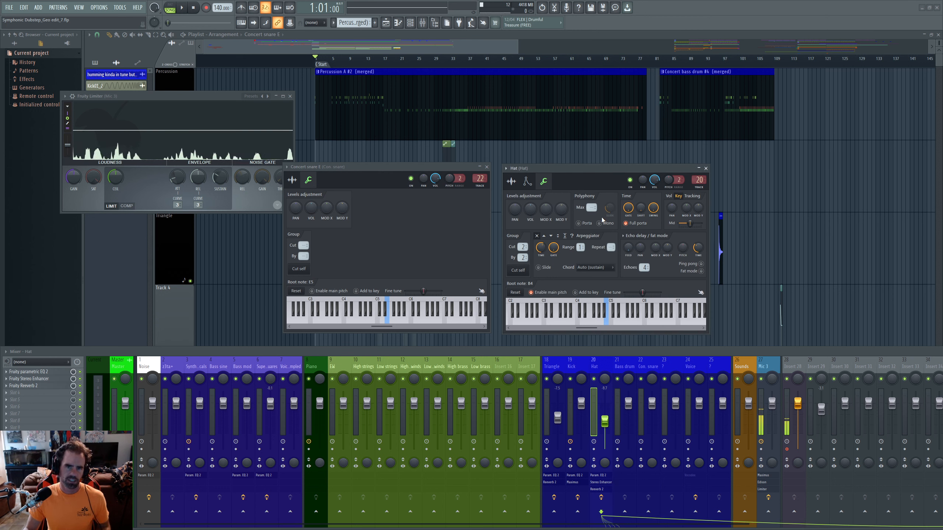
click(292, 180)
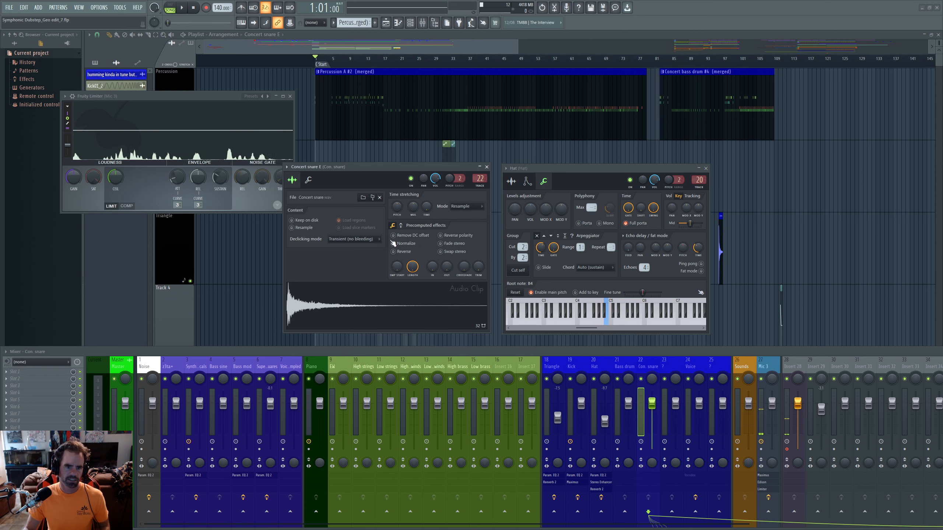
click(511, 181)
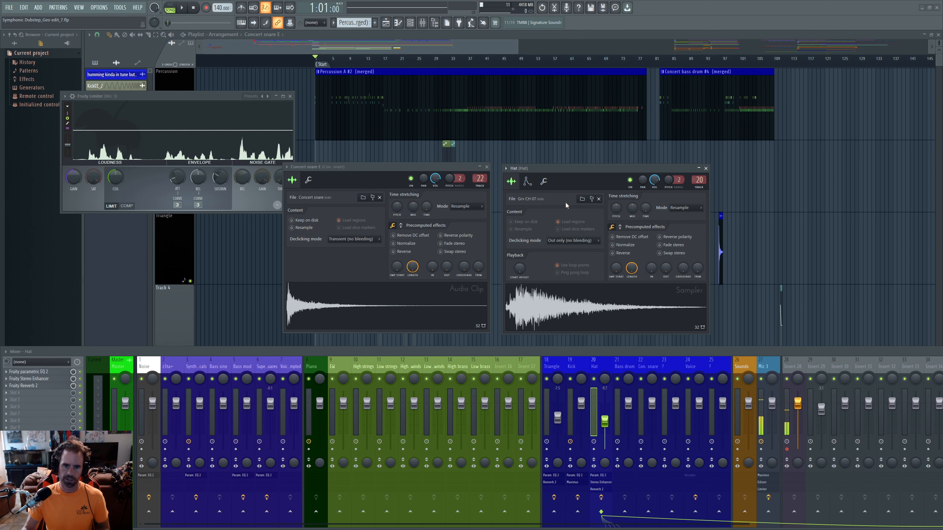
- Show the Hat's volume envelope and Concert snare E's miscellaneous functions page with root note E5
drag(591, 168, 591, 164)
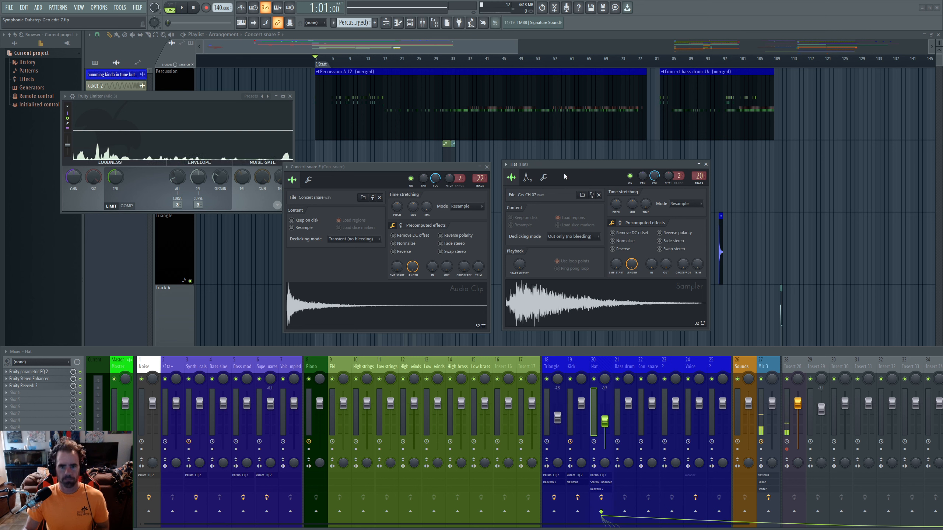
click(528, 177)
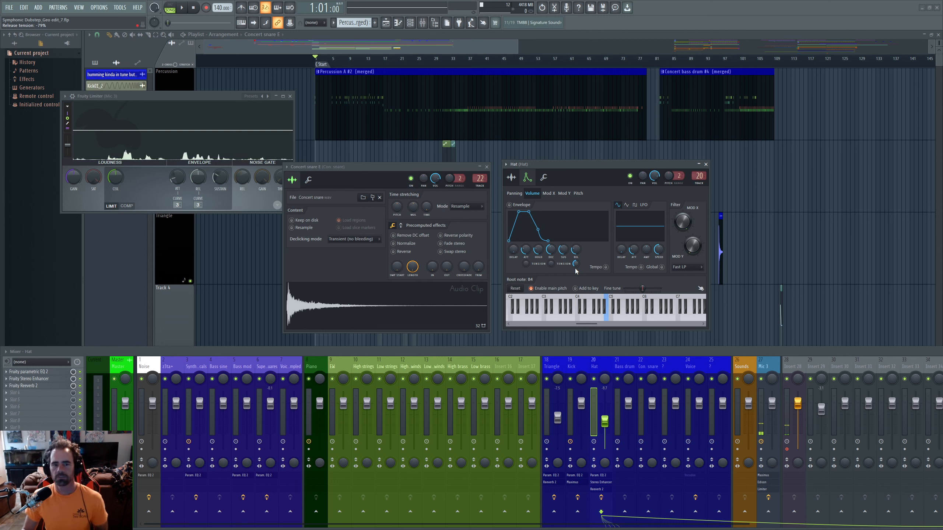
click(309, 181)
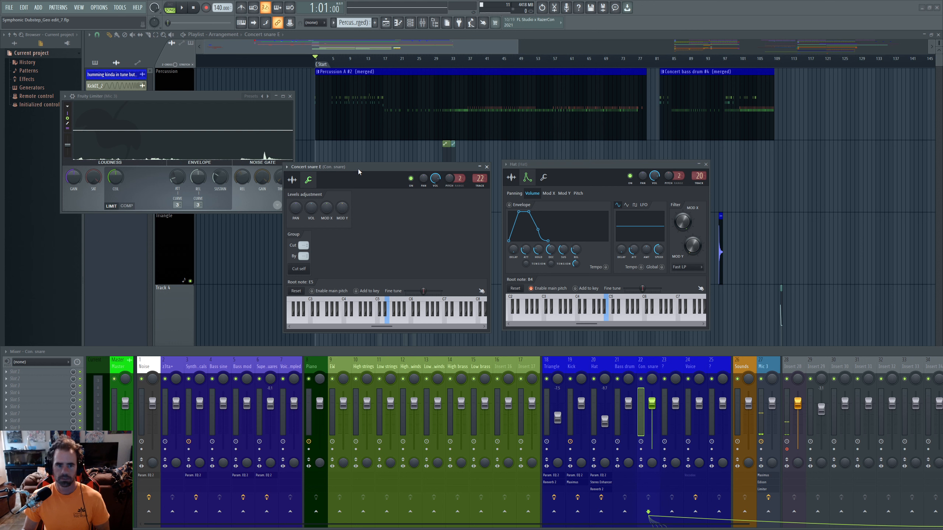
- Nudge the Concert snare settings window slightly upward
drag(358, 167, 360, 162)
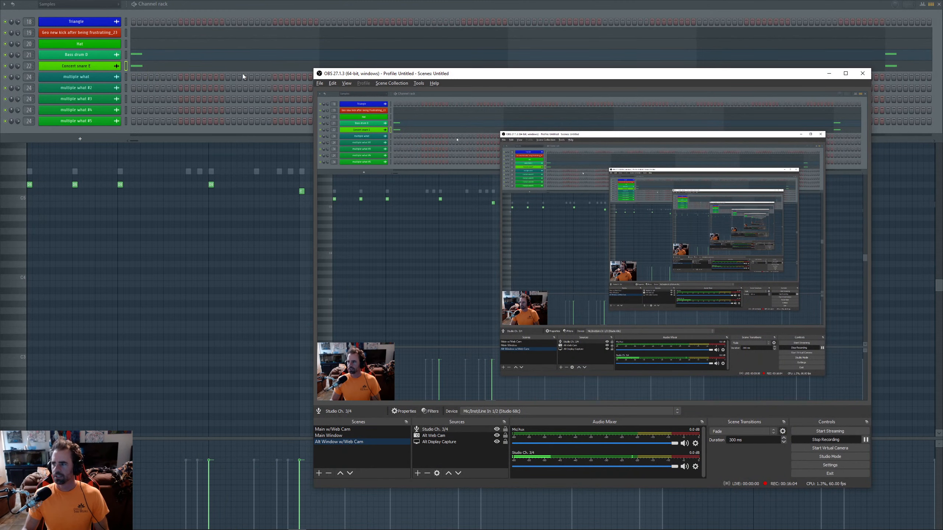
- Bring the Bass drum D piano roll in front of OBS and delete the stray note
click(181, 277)
right_click(200, 277)
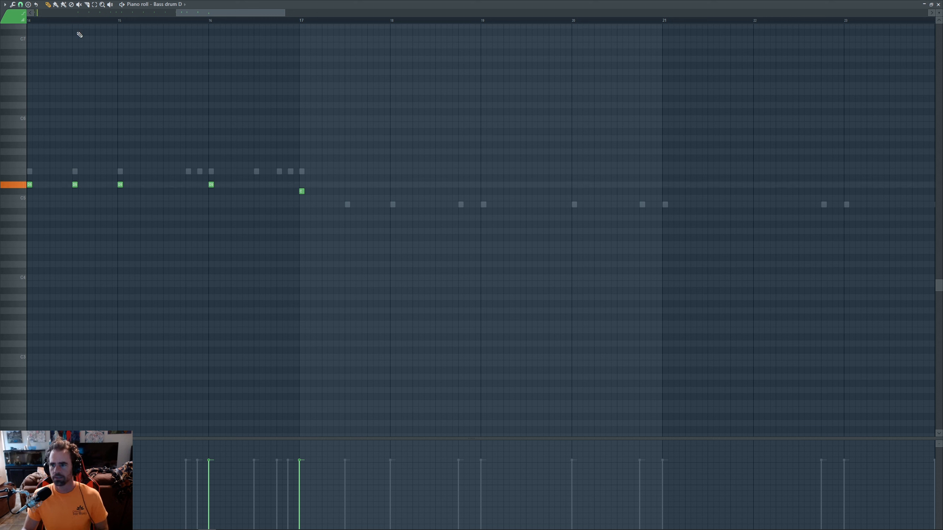
- Play back the Bass drum D part, then switch the piano roll to the Concert snare E notes
key(space)
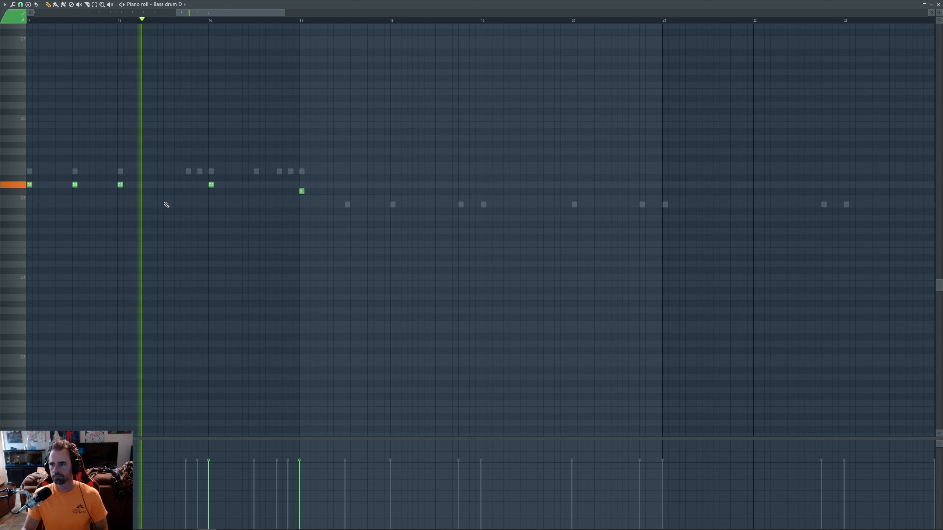
key(space)
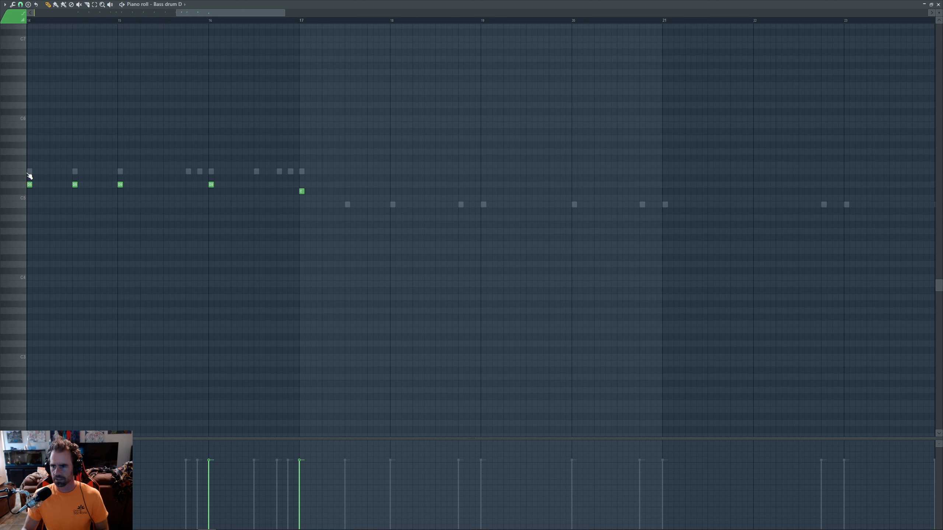
double_click(30, 171)
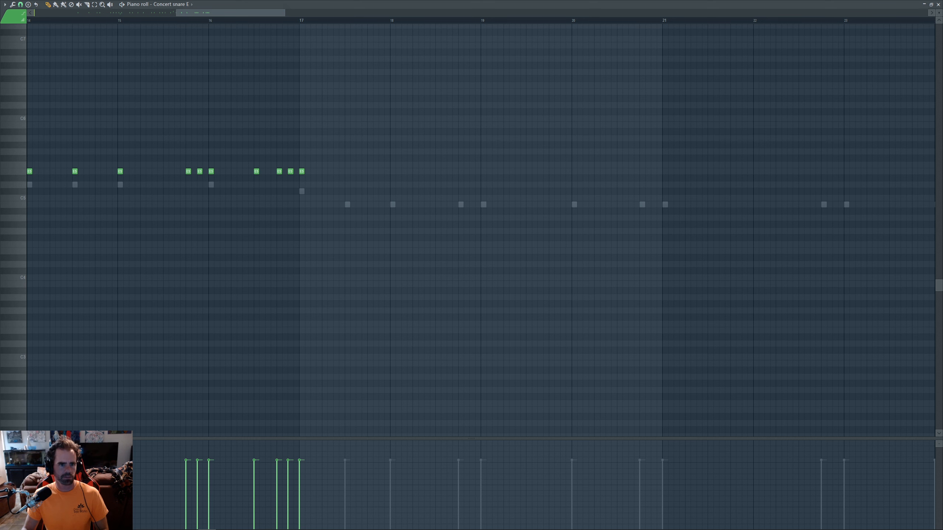
- Toggle the Mixer open and closed with F9, then drag across the row of Concert snare E notes
key(F9)
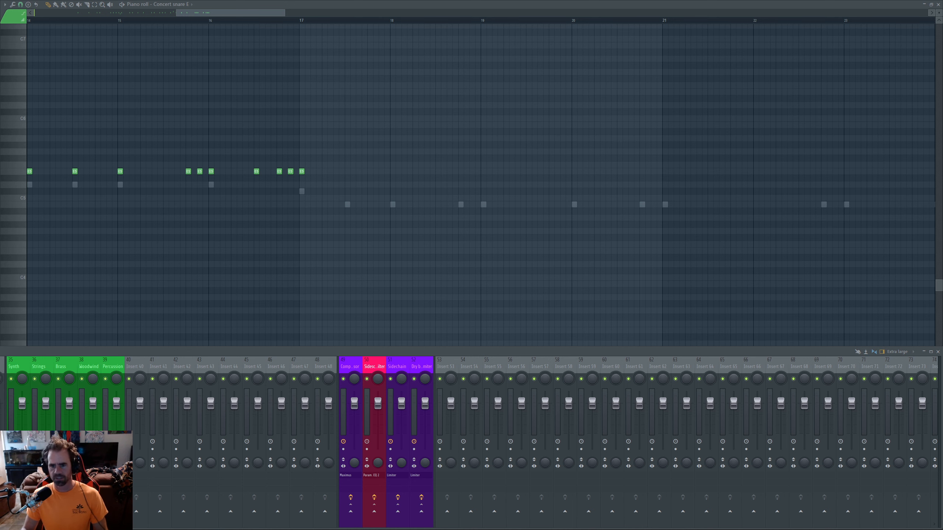
click(207, 529)
click(207, 529)
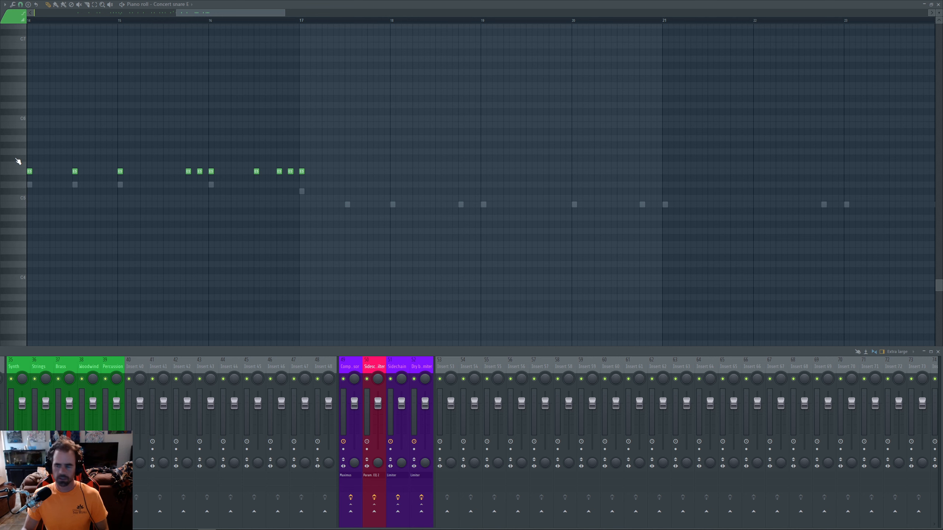
key(F9)
drag(263, 201, 62, 189)
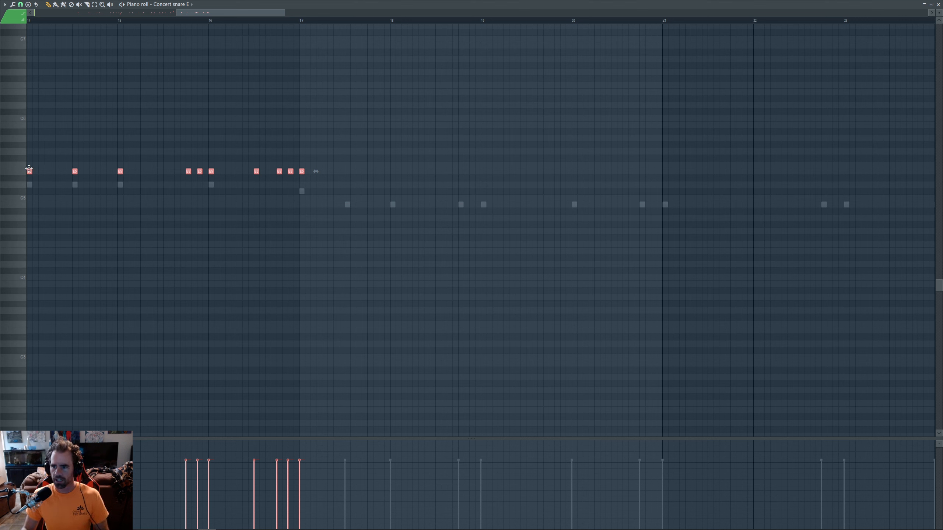
- Copy the snare notes down to a lower pitch and audition the layered pattern from an earlier point
drag(30, 171, 59, 214)
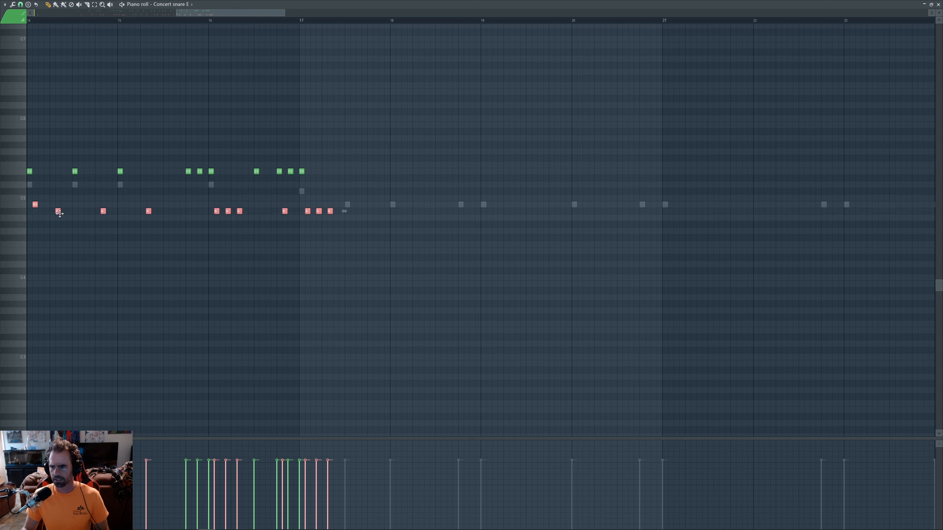
drag(59, 214, 100, 211)
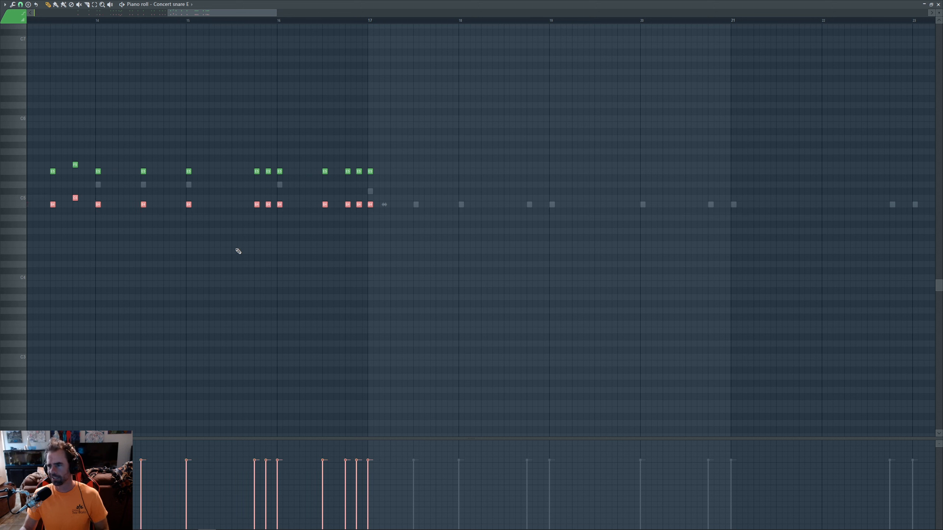
key(space)
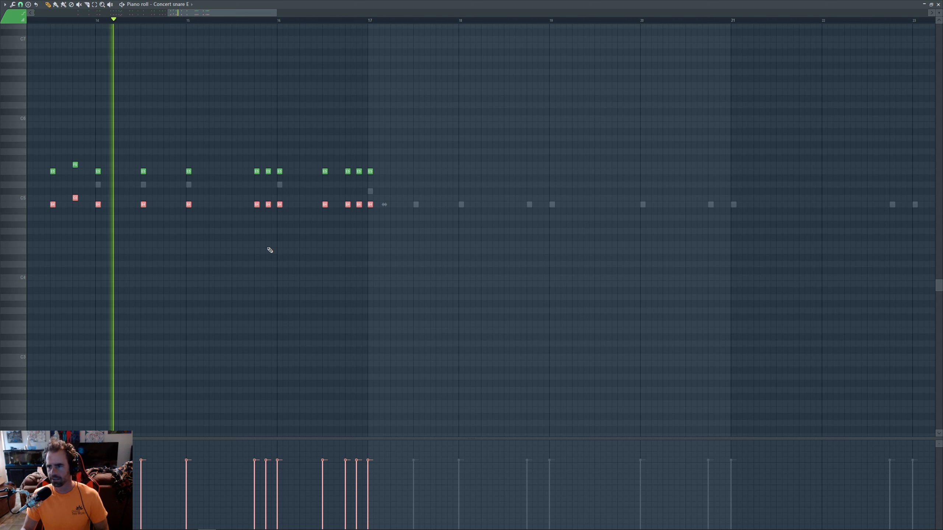
key(space)
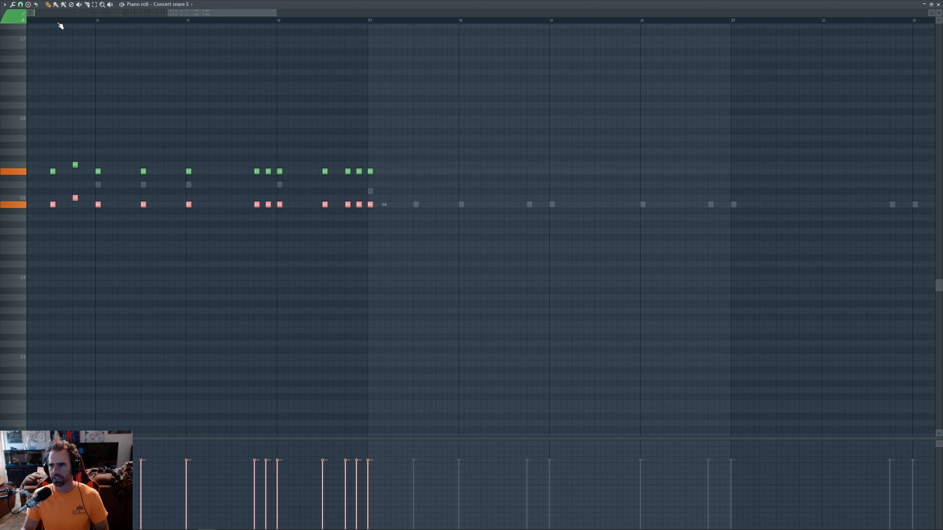
click(51, 22)
key(space)
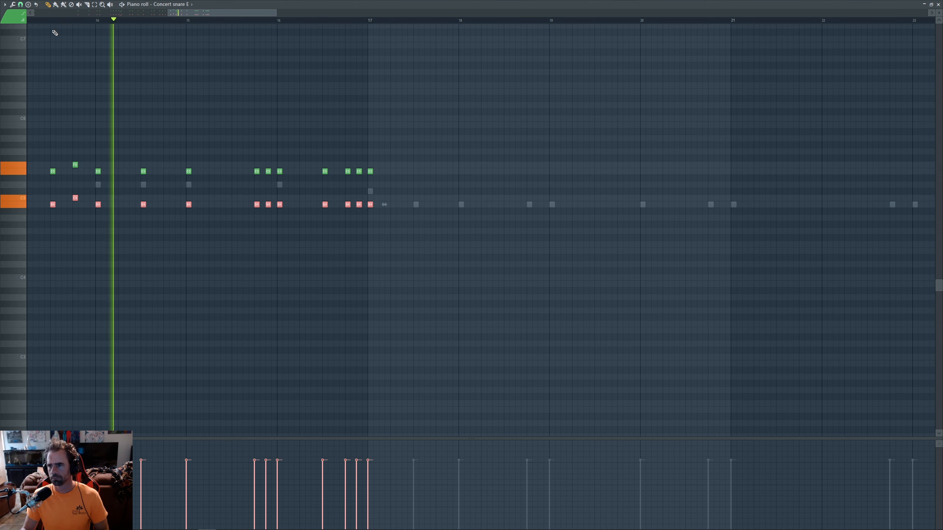
key(space)
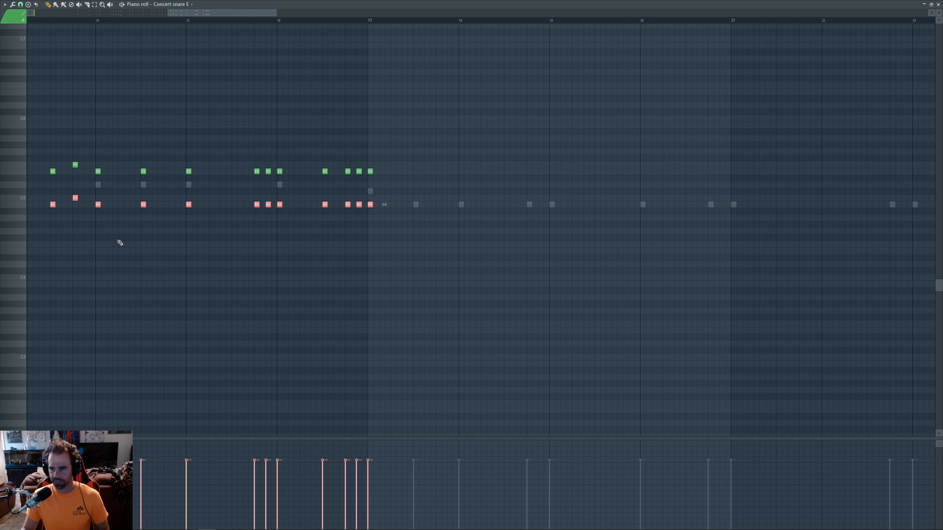
- Adjust the lower snare notes' velocity, preview the result, and deselect them
scroll(94, 225, down, 1)
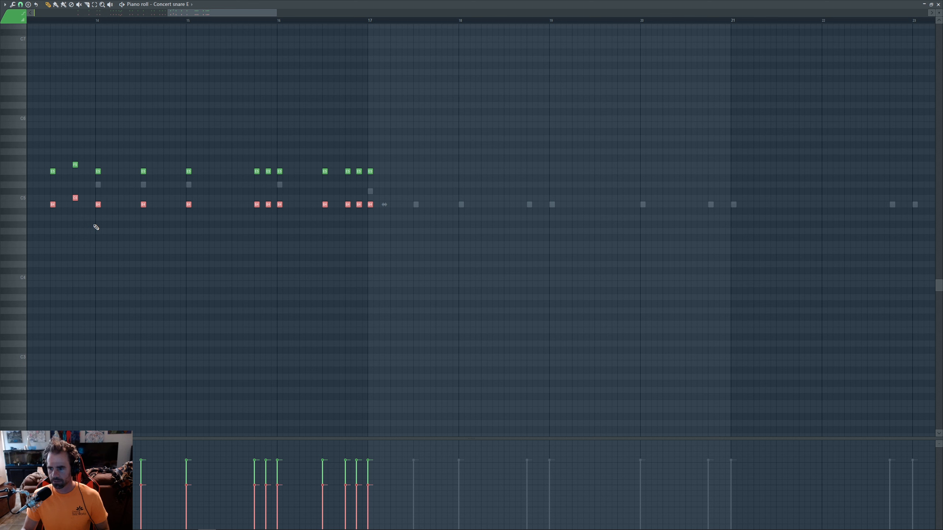
scroll(96, 227, down, 3)
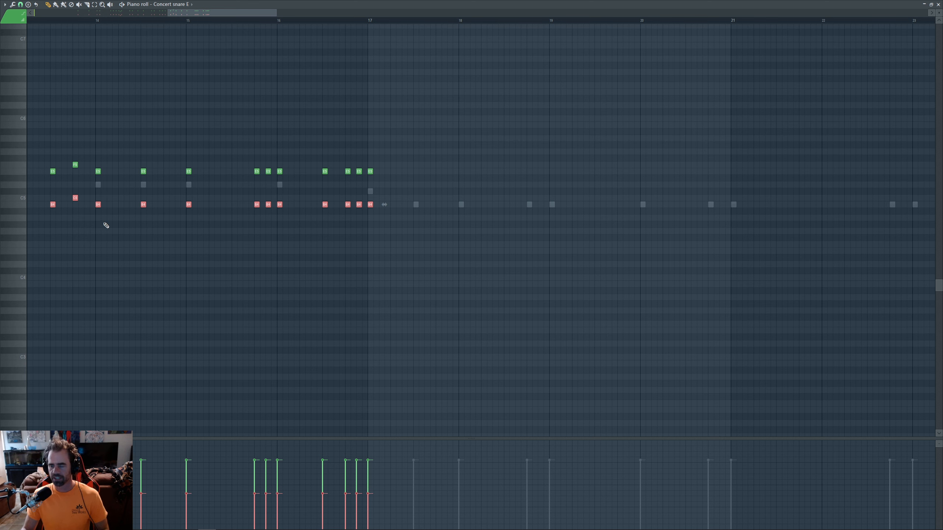
key(space)
key(space)
scroll(109, 245, up, 1)
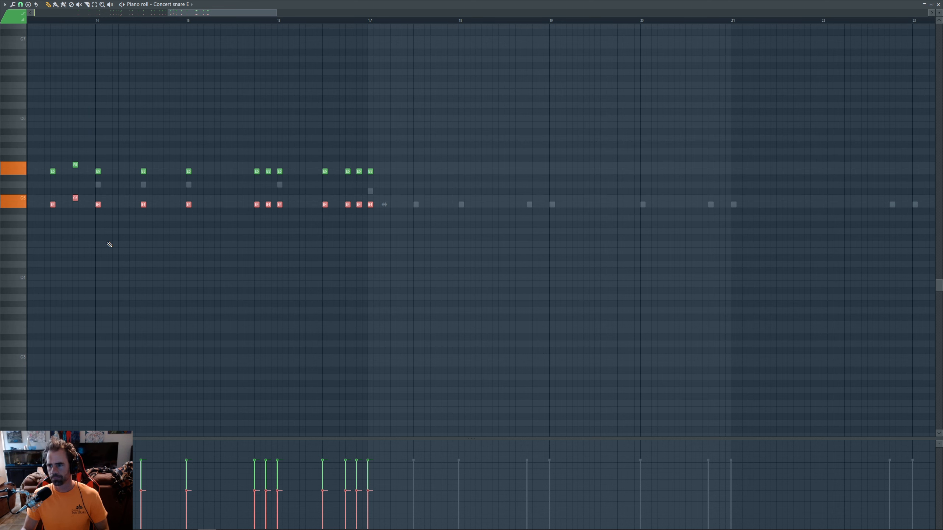
scroll(109, 245, up, 3)
key(space)
key(space)
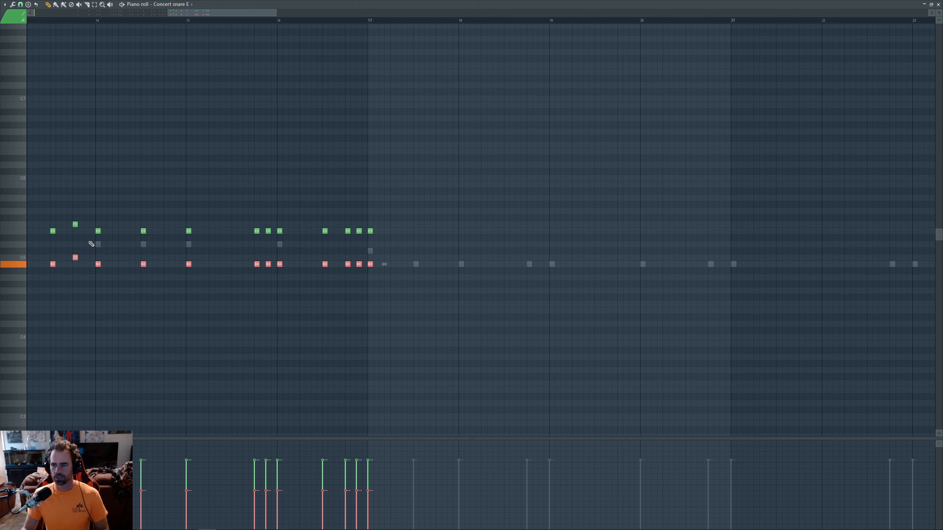
ctrl+click(105, 199)
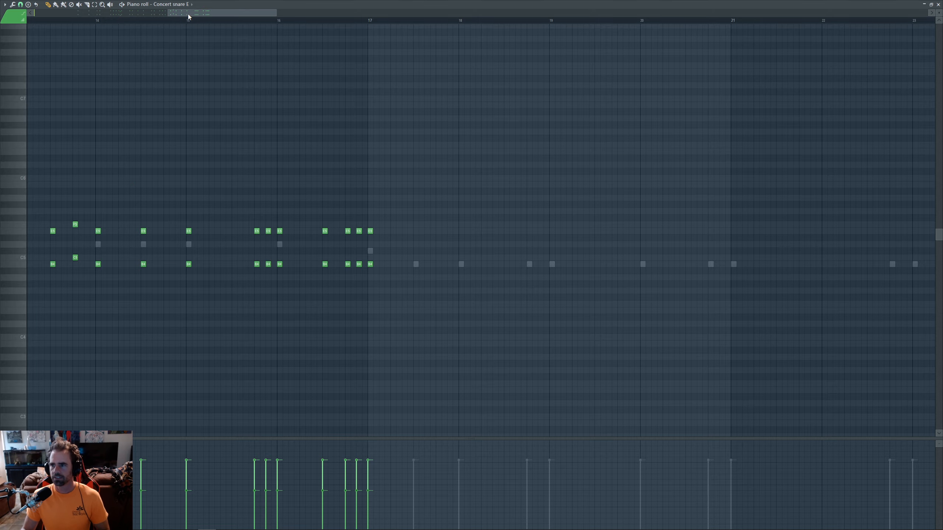
- Scroll the snare piano roll back to bar 5, zoom out, play the part, and bring up OBS
drag(189, 16, 94, 19)
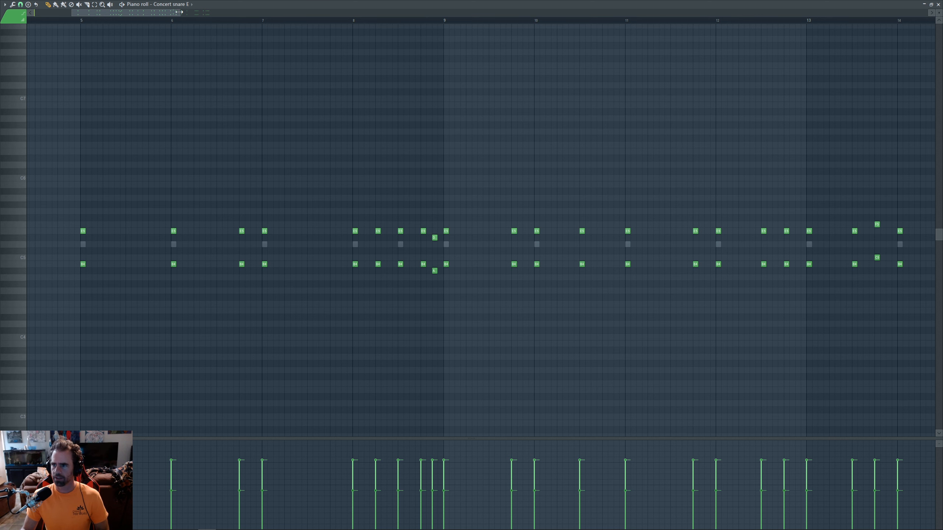
mouse_move(179, 12)
mouse_down()
mouse_move(208, 14)
mouse_move(183, 22)
mouse_up()
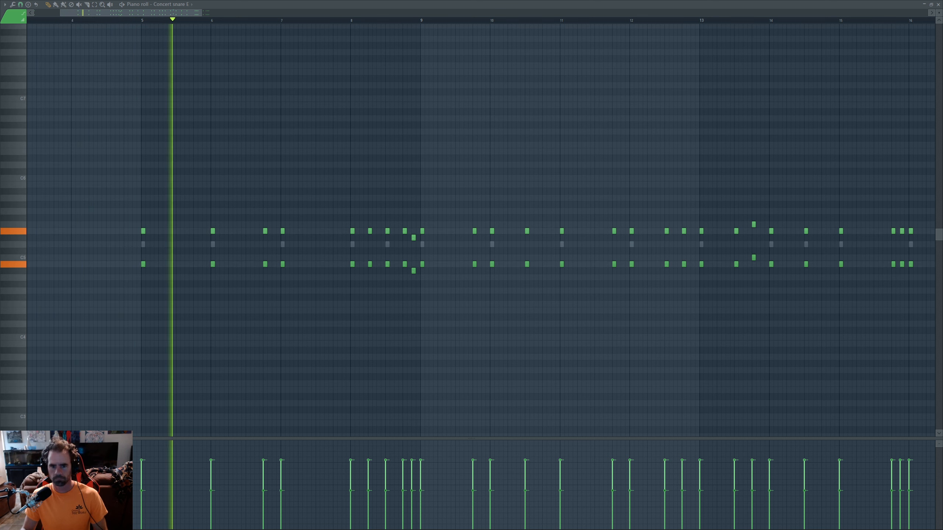
key(alt+Tab)
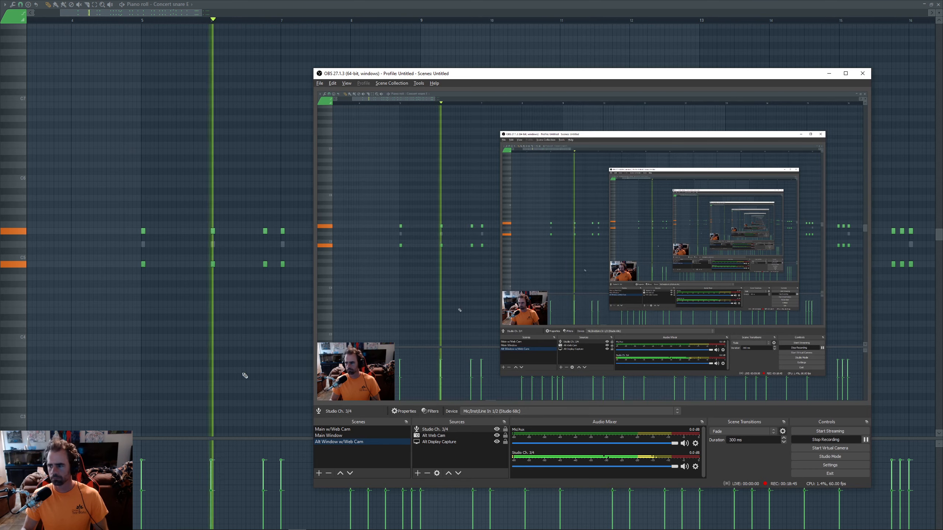
- Select OBS's Main Window scene to capture FL Studio's playlist and mixer
click(327, 437)
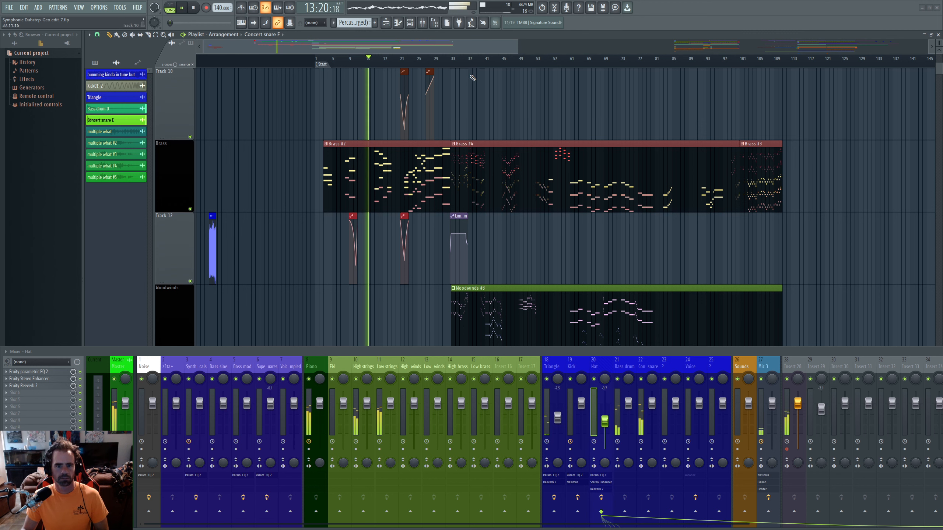
- While the song plays, scroll the playlist through the Percussion and Strings tracks
scroll(477, 119, up, 6)
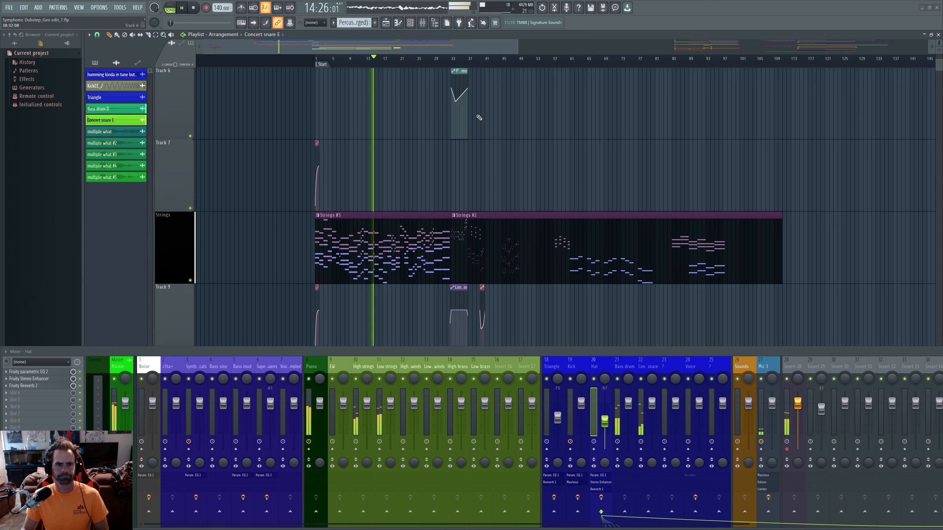
scroll(408, 119, up, 3)
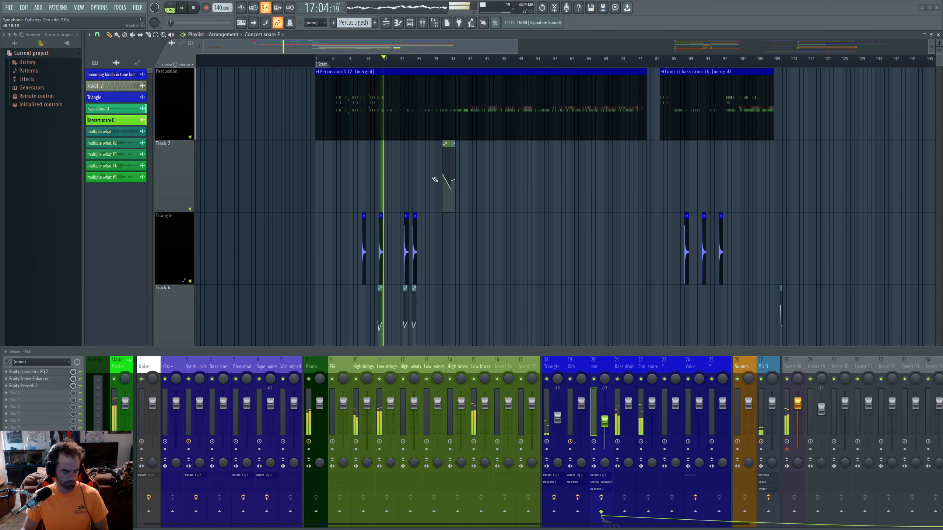
scroll(445, 152, up, 5)
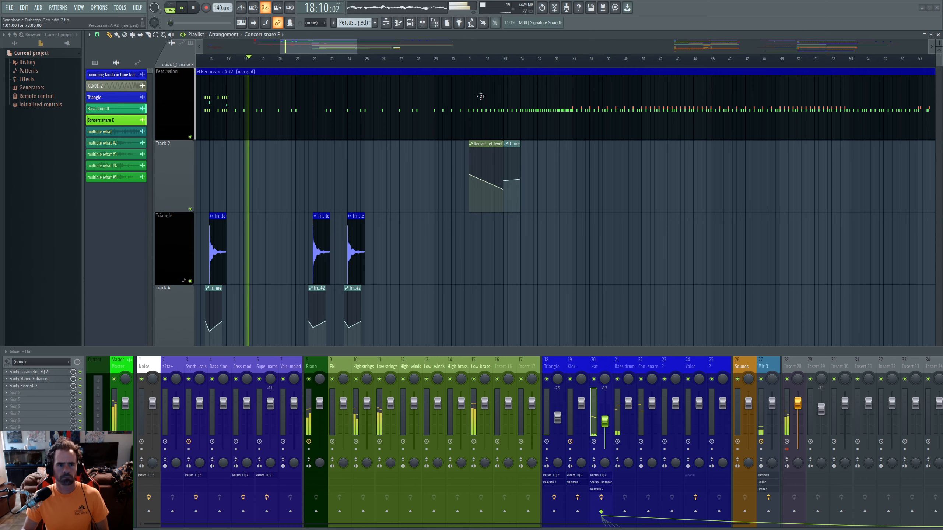
drag(342, 47, 298, 55)
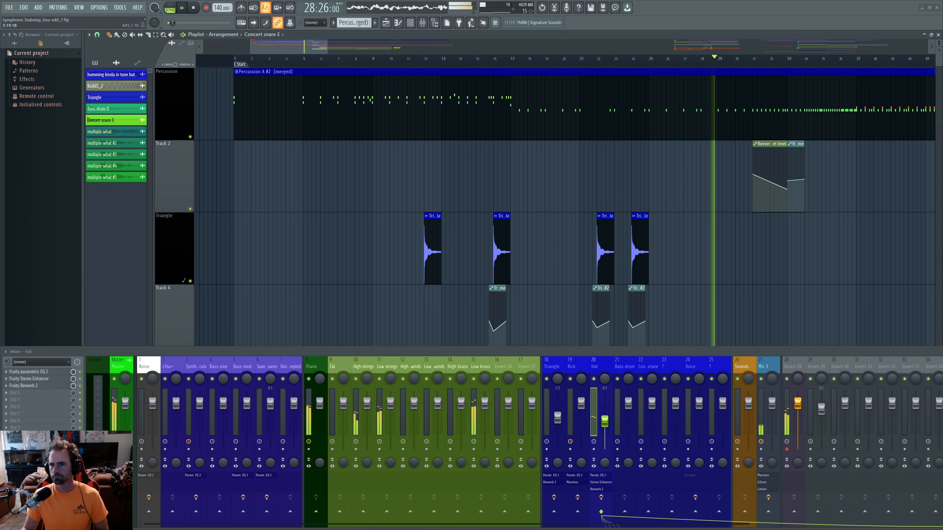
scroll(340, 55, down, 3)
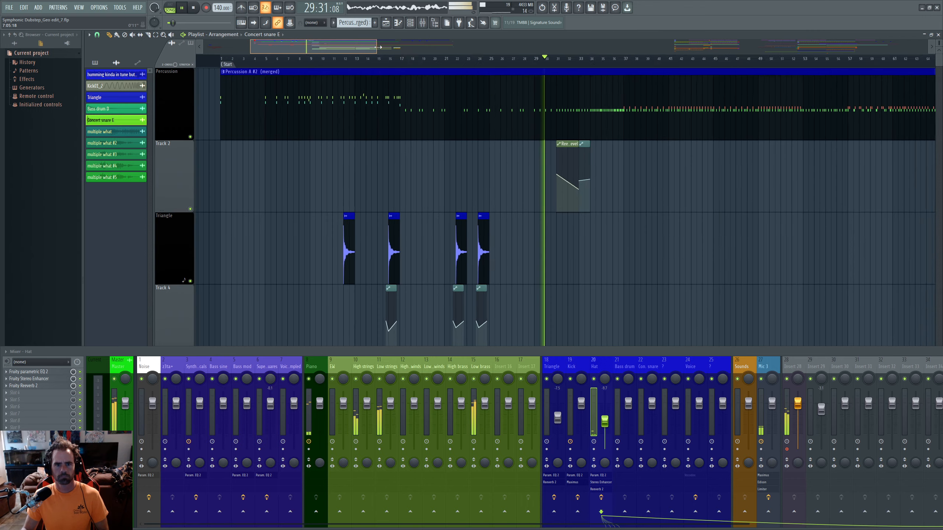
scroll(479, 156, down, 5)
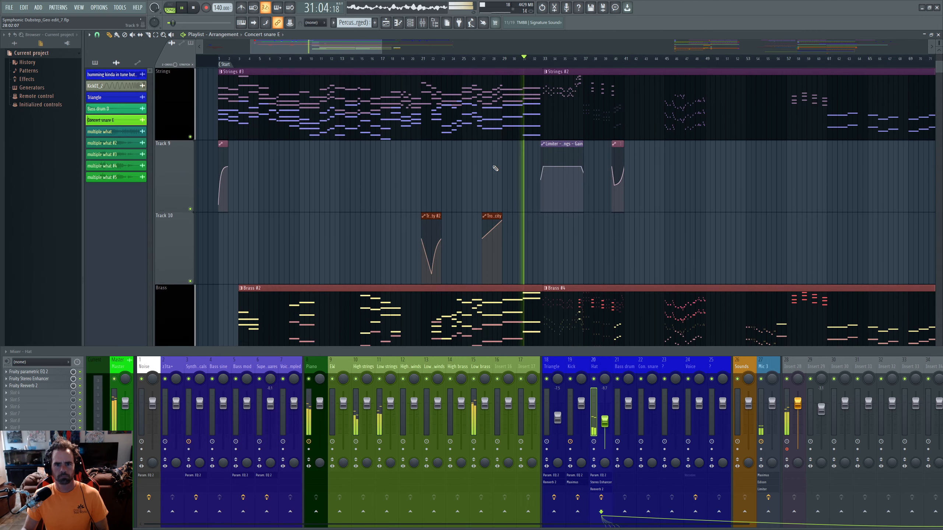
- Follow the arrangement past 41 seconds through the Piano, Brass #4 and Woodwinds #3 clips
mouse_move(344, 49)
mouse_down()
mouse_move(369, 46)
mouse_move(355, 47)
mouse_up()
scroll(539, 160, down, 4)
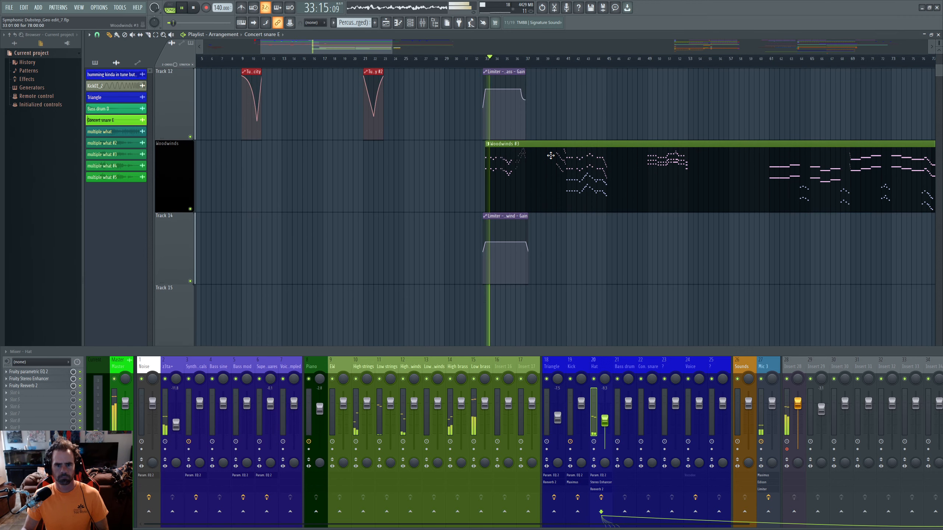
scroll(538, 160, up, 4)
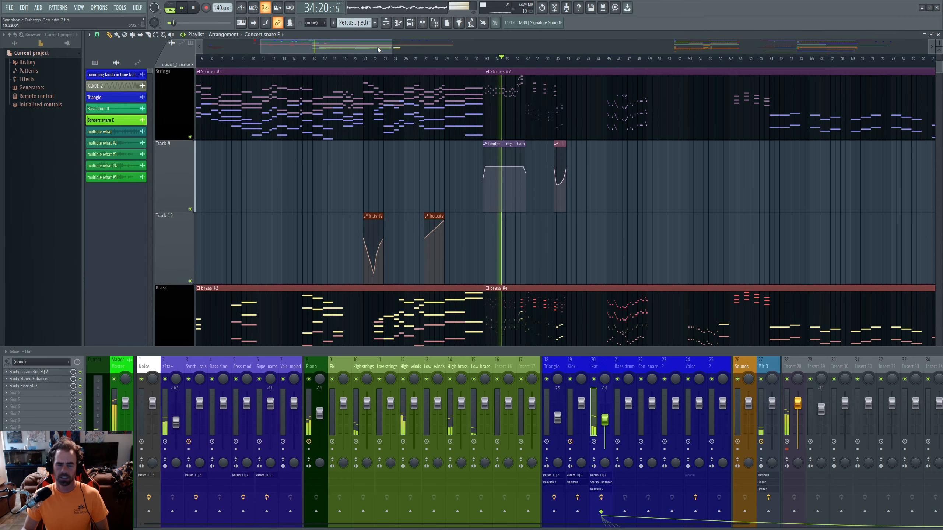
drag(372, 43, 387, 46)
scroll(444, 94, up, 4)
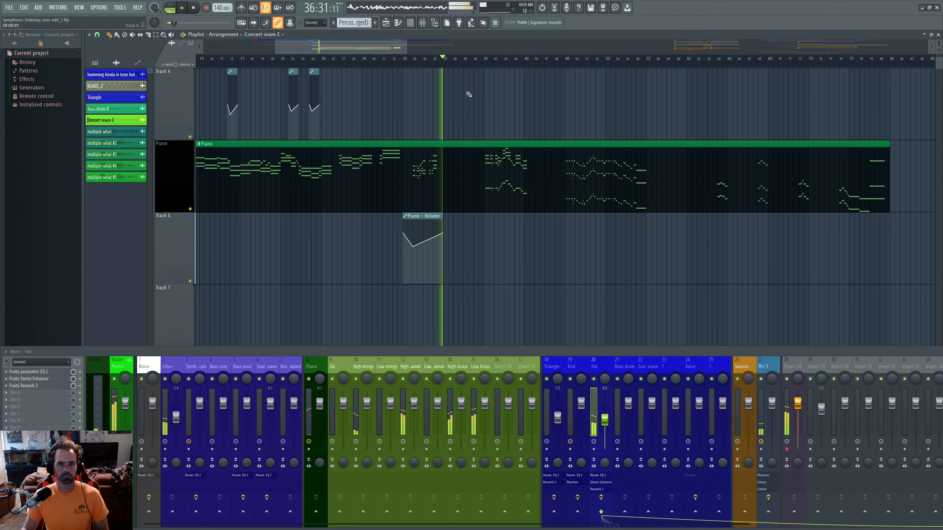
scroll(459, 100, up, 3)
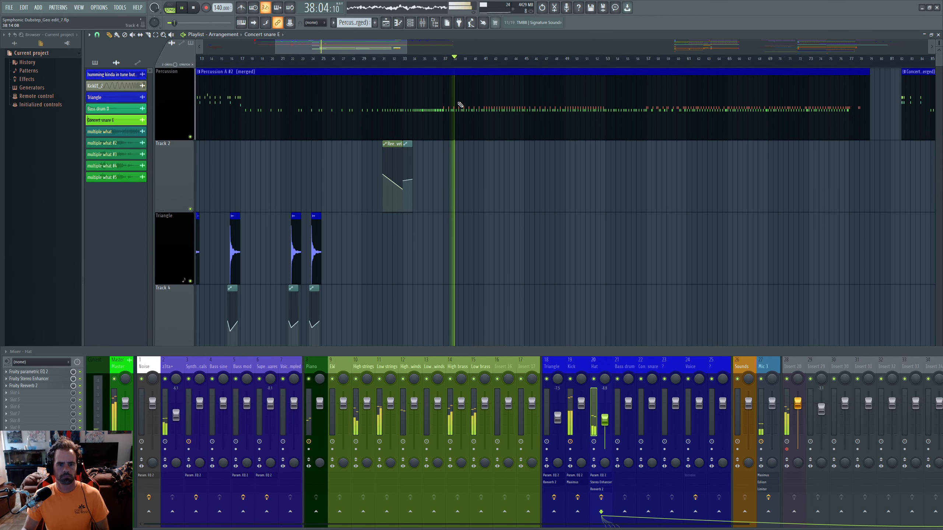
scroll(459, 104, down, 6)
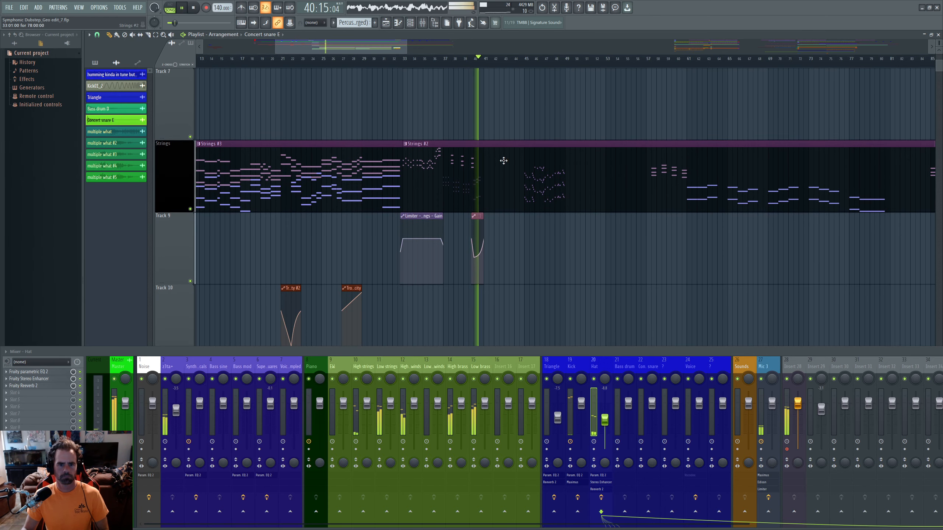
scroll(526, 188, down, 4)
scroll(528, 190, up, 1)
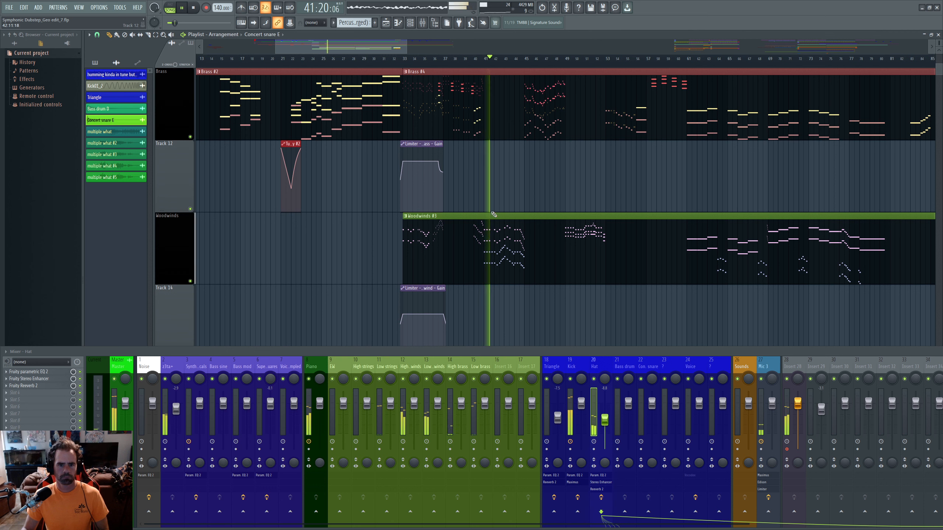
- Stop playback and bring the playlist back to bar 1 at the Percussion A #2 and Triangle clips
key(space)
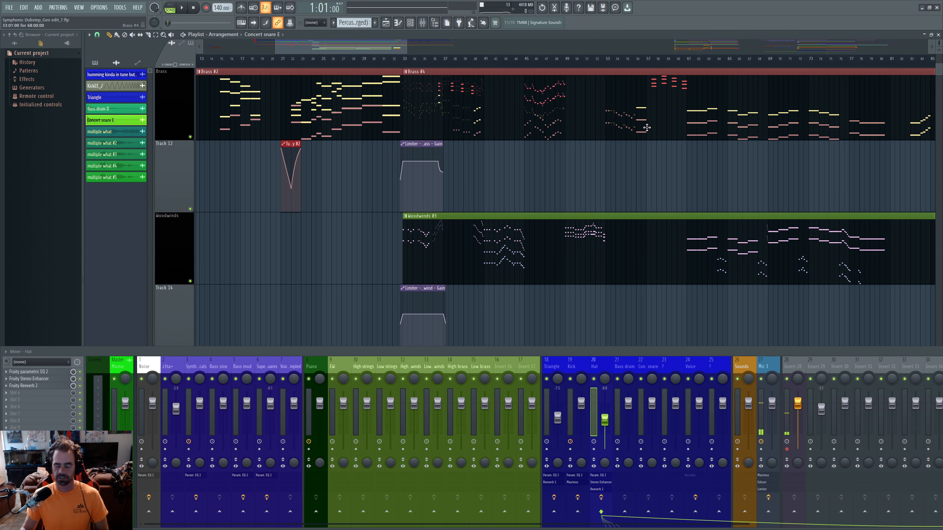
scroll(550, 109, up, 6)
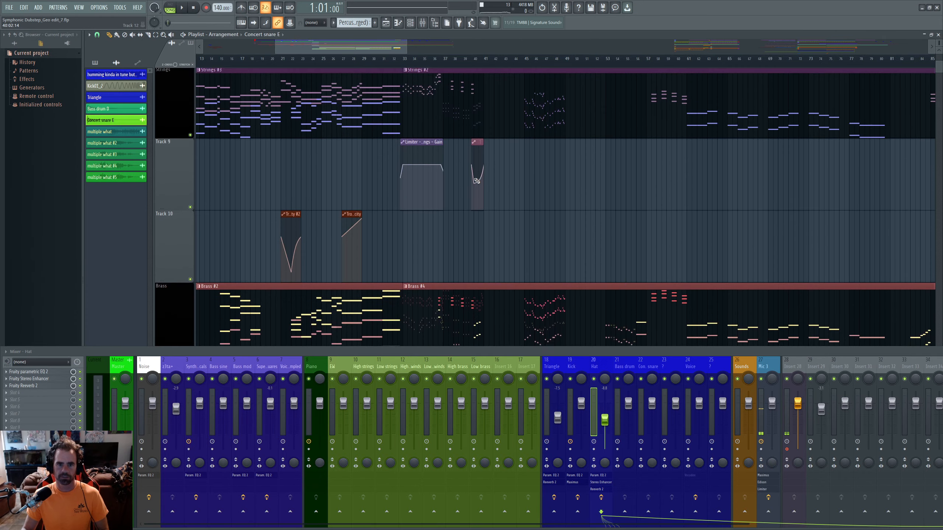
scroll(477, 182, up, 5)
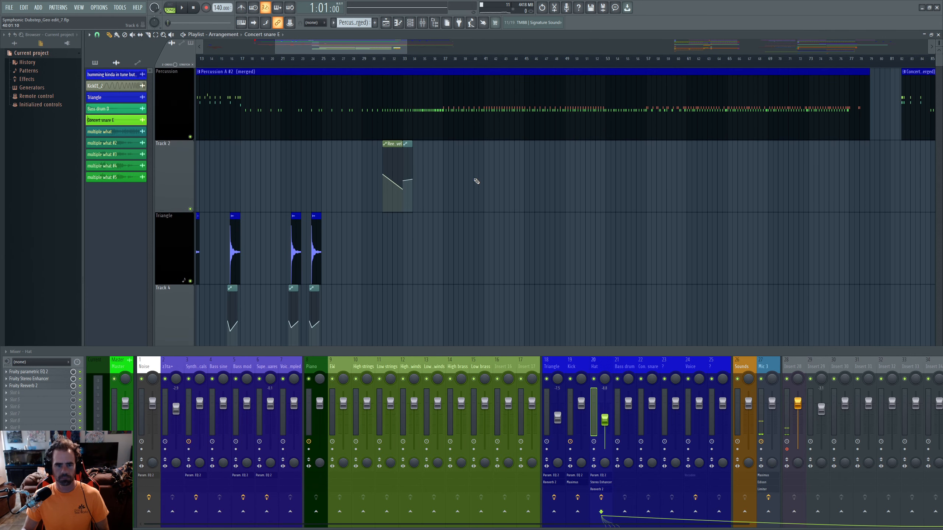
drag(369, 51, 342, 53)
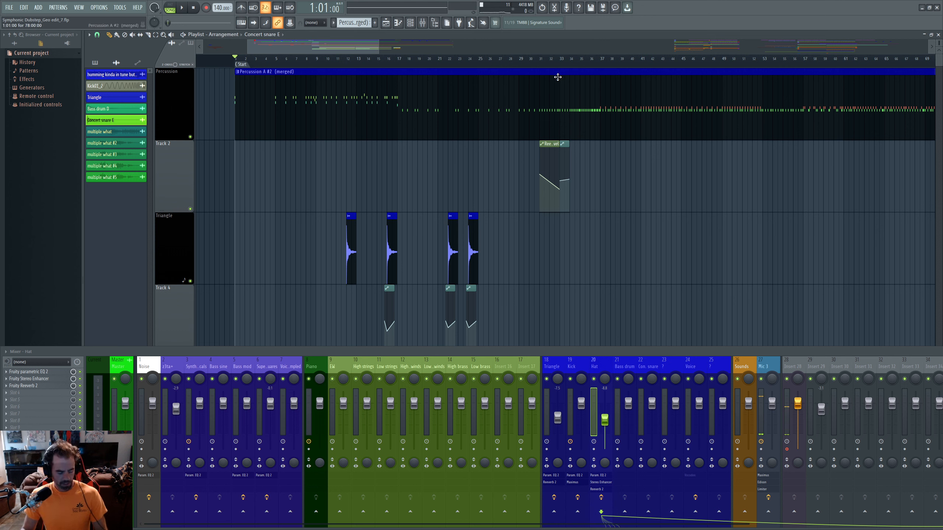
key(alt+Tab)
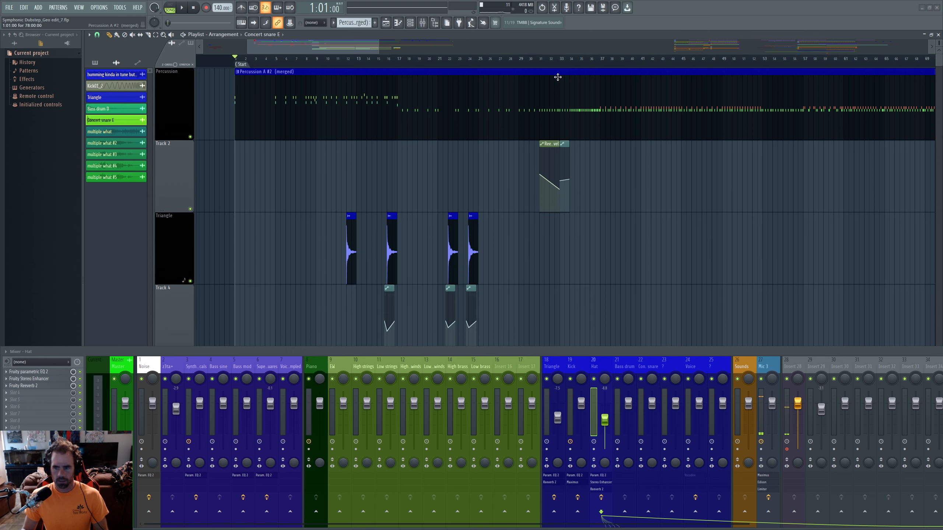